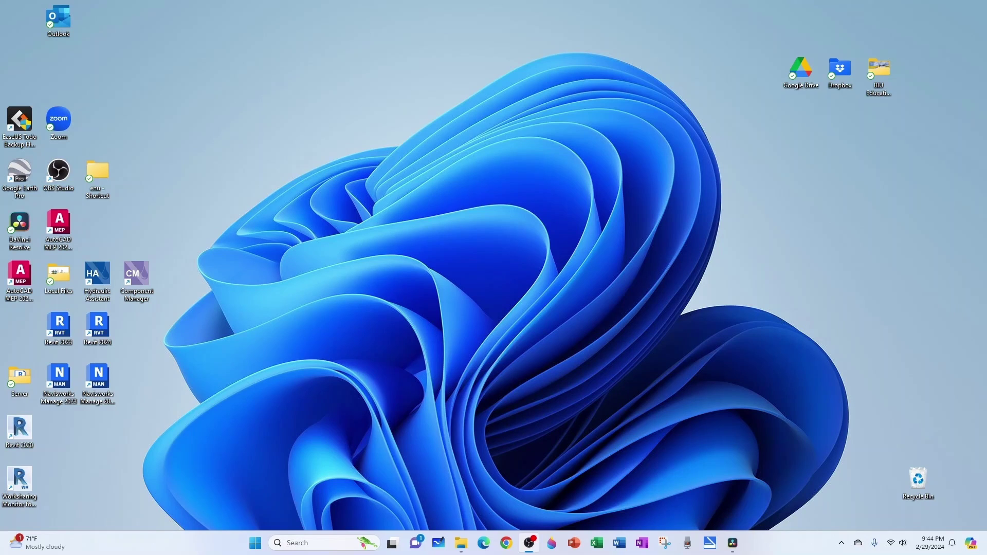
- Launch OneNote and start a new notebook saved to a browsed location on disk
left_click(643, 545)
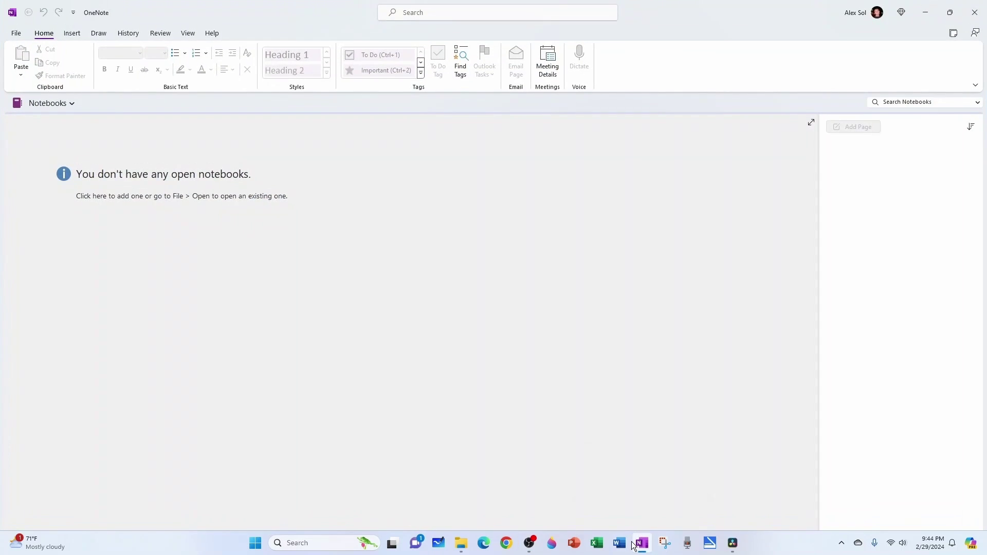
mouse_move(636, 545)
left_click(17, 33)
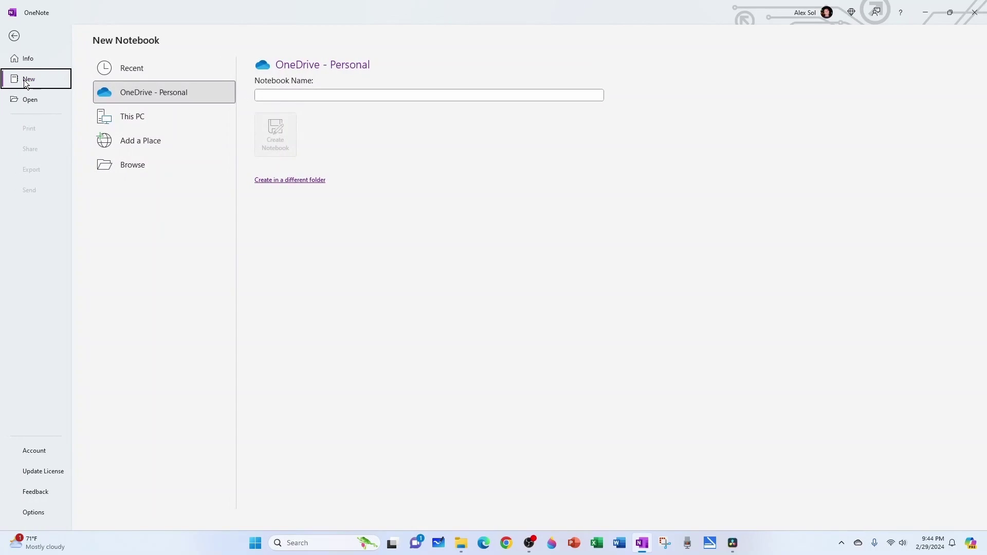
left_click(135, 165)
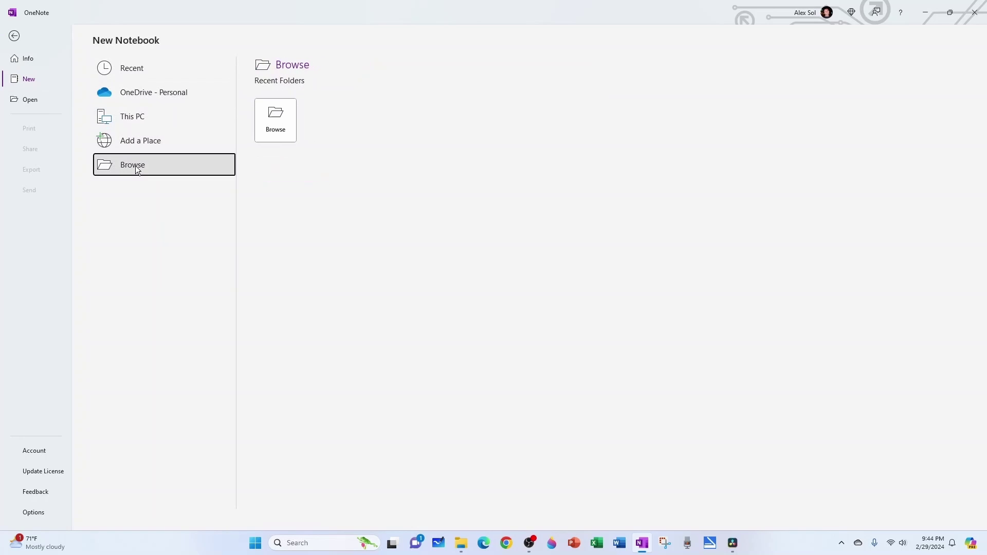
left_click(287, 131)
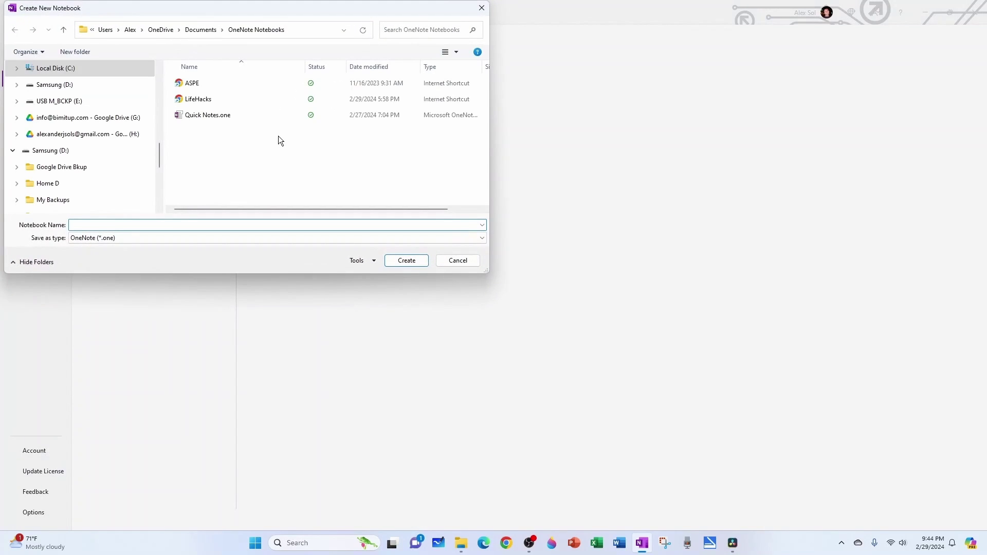
- Create the notebook 'BIU Project 1' in the user's folder under C:\Users
left_click(68, 68)
scroll(175, 134, "down", 2)
double_click(202, 182)
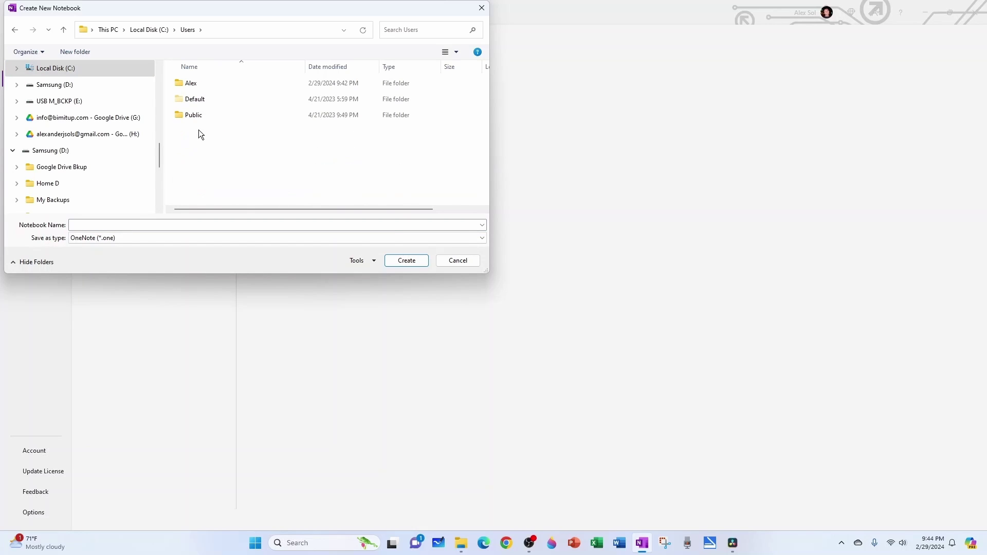
left_click(196, 88)
double_click(196, 86)
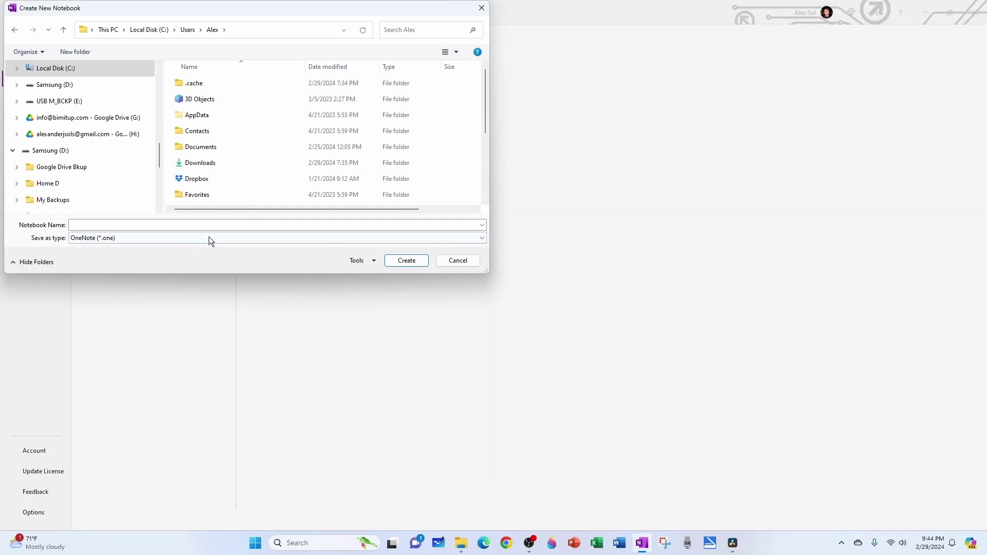
left_click(221, 225)
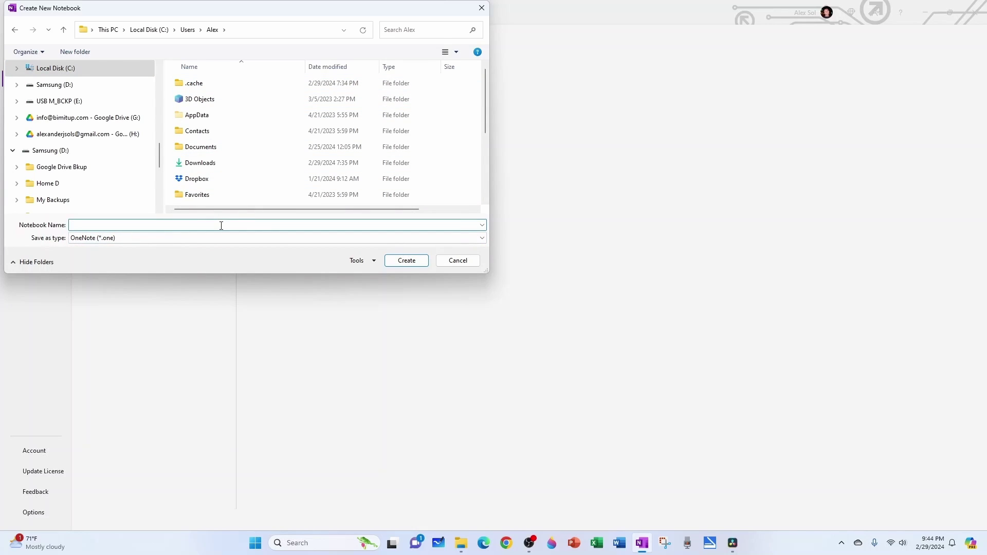
type("BIU Project 1")
left_click(399, 261)
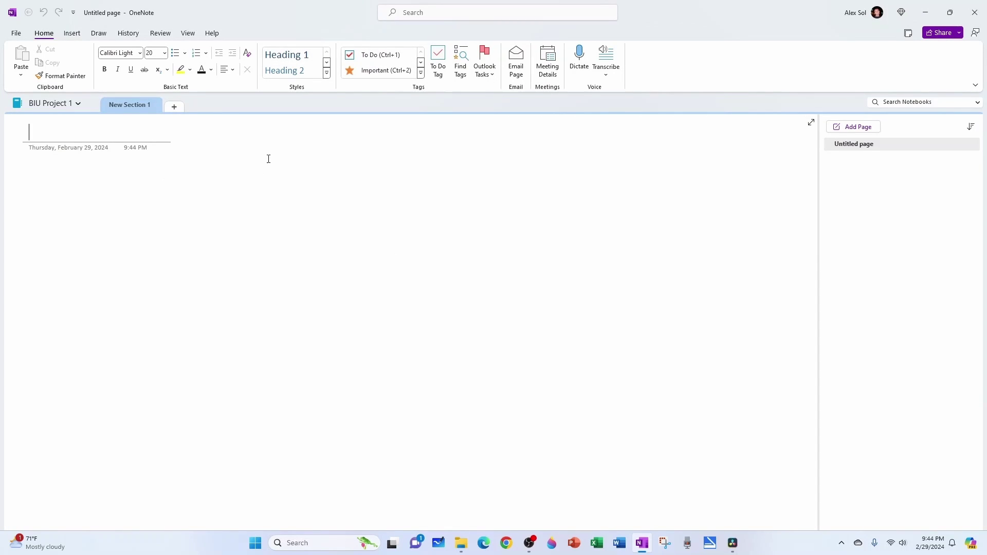
- In File Explorer, open the BIU Project 1 folder and inspect Open Notebook.onetoc2 and New Section 1.one
left_click(460, 543)
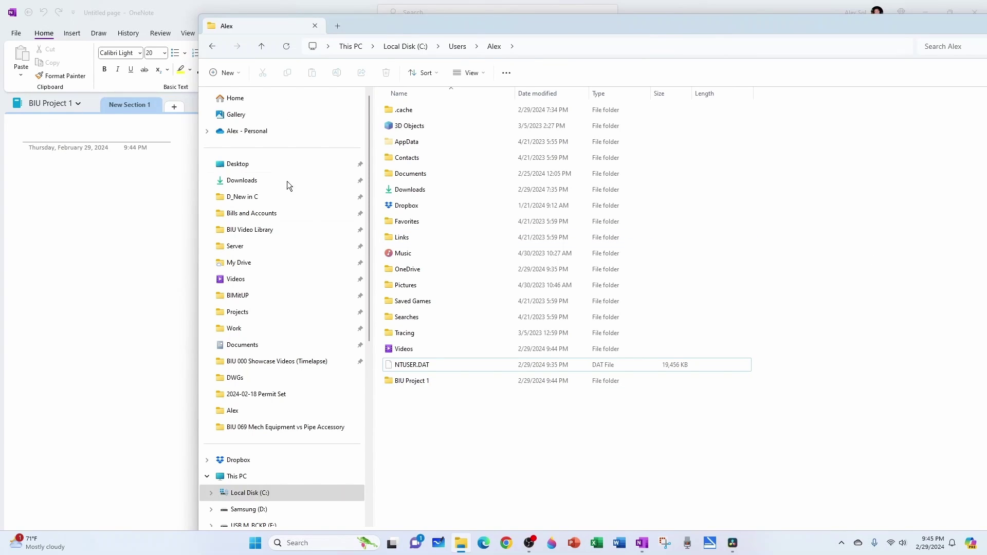
double_click(412, 381)
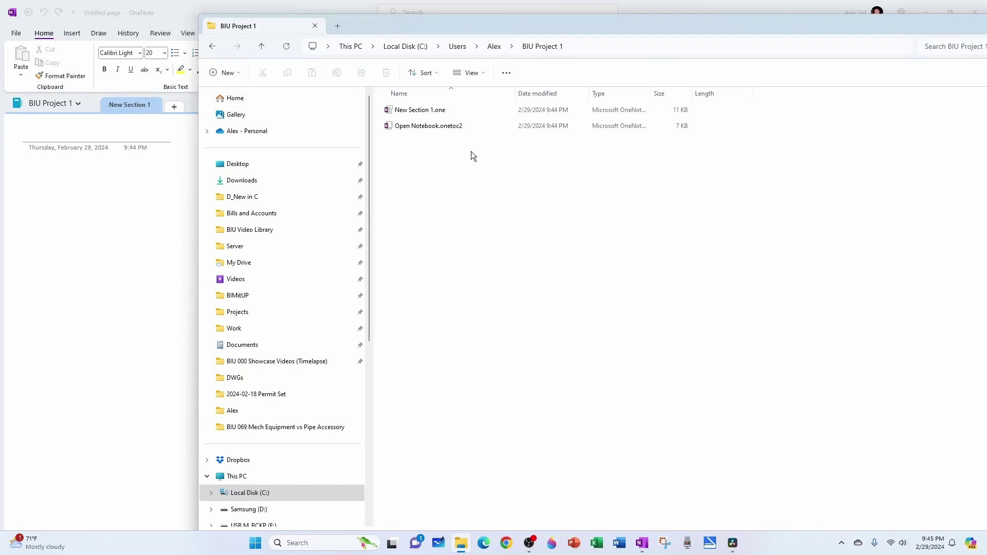
left_click(424, 130)
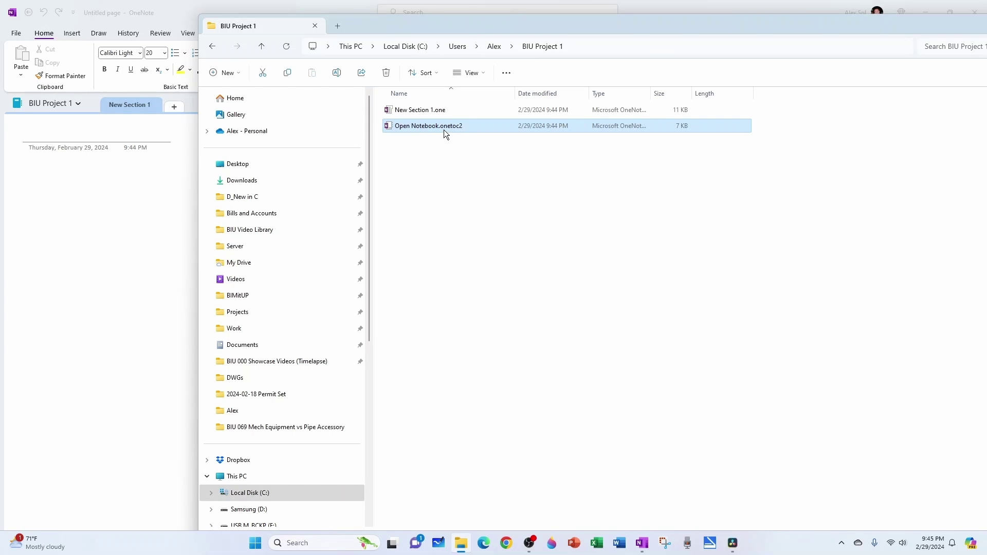
left_click(419, 112)
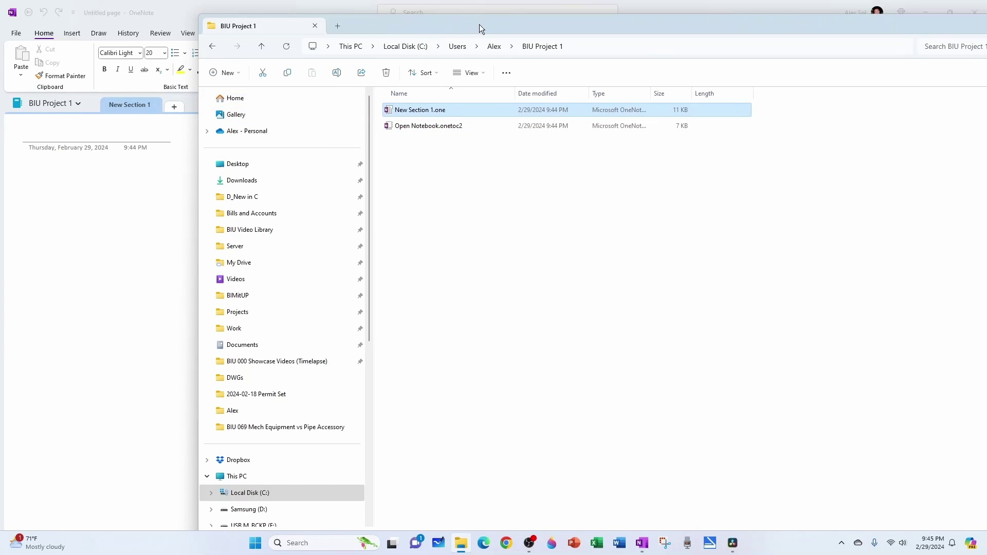
- Rename New Section 1 to 'General Information' and add a section named 'Coordination'
left_click_drag(479, 25, 986, 31)
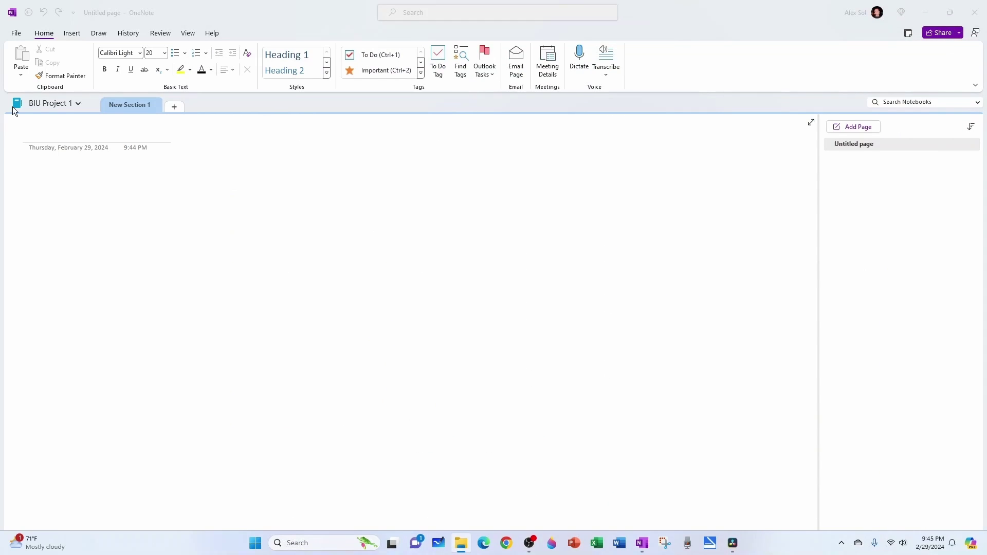
double_click(133, 105)
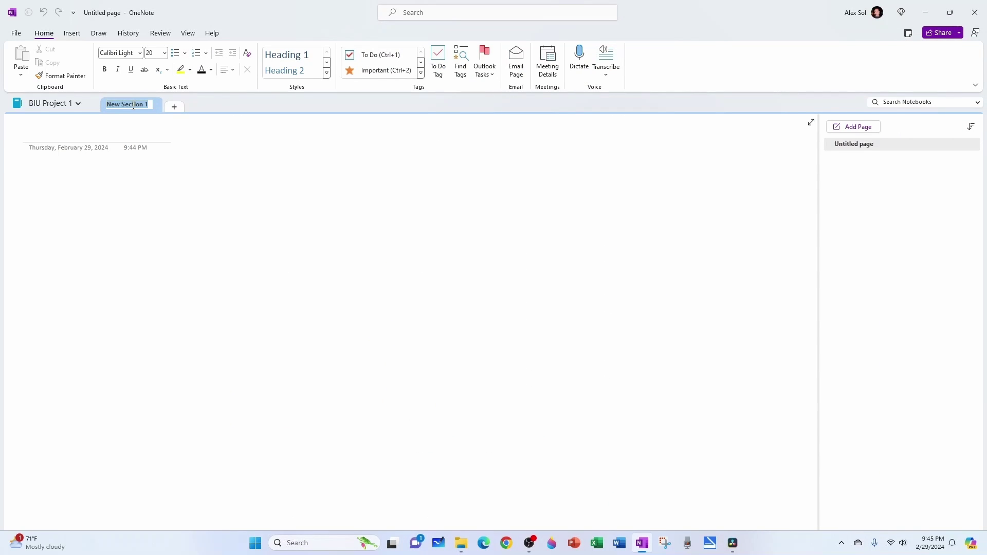
type("General Information")
key("Return")
left_click(191, 108)
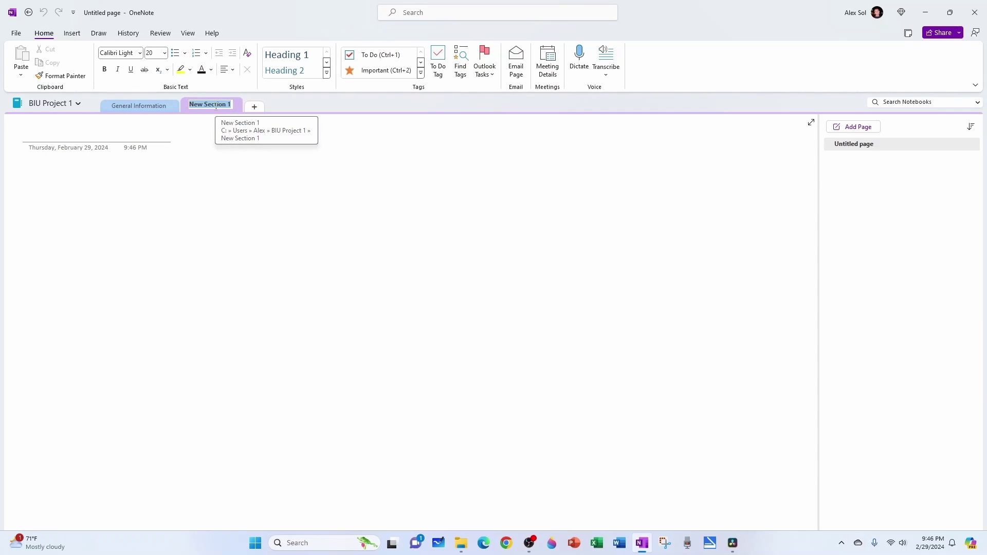
type("Coordination")
key("Return")
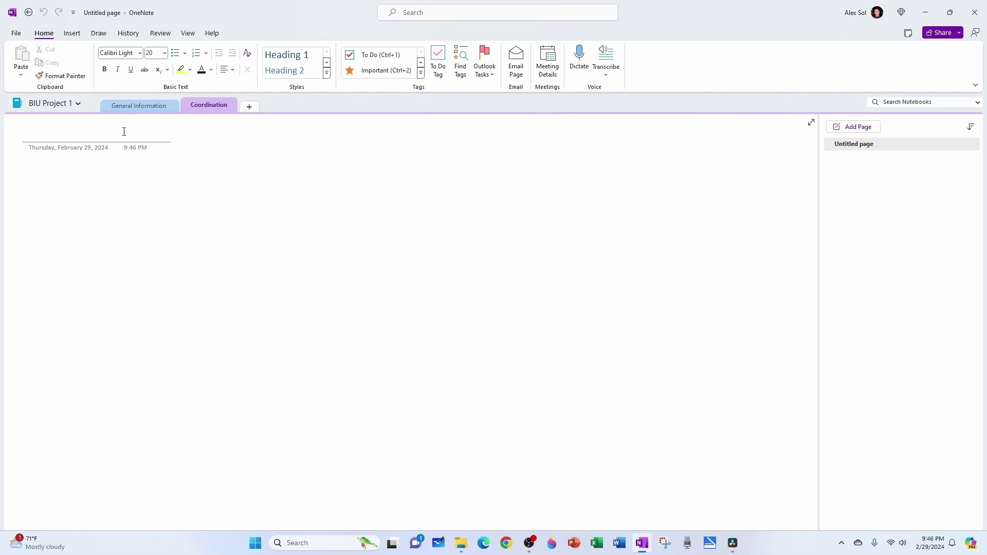
- Add pages titled 'Coordination - Architect', 'Coordination - Civil' and 'Coordination - Owner'
key("ctrl+n")
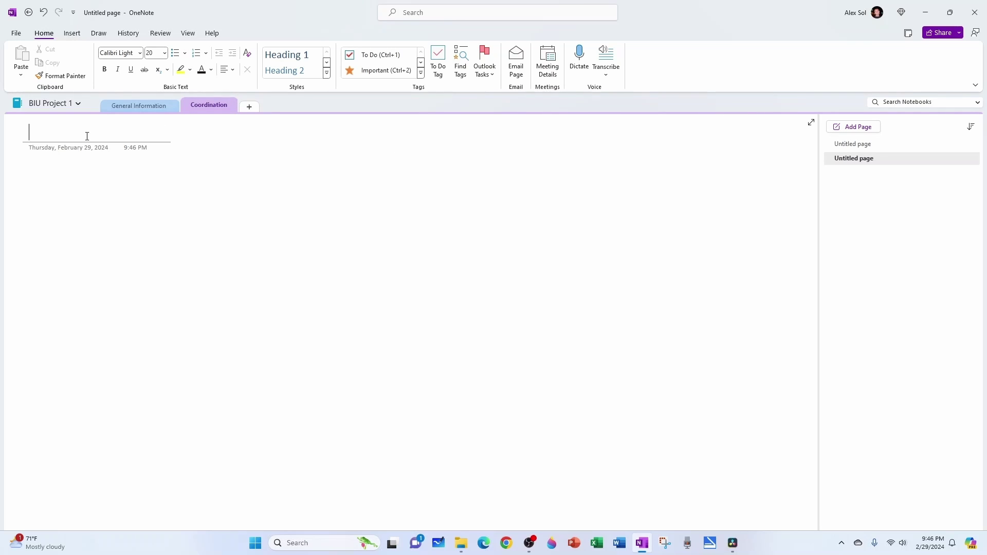
type("Coordination - ARchitect")
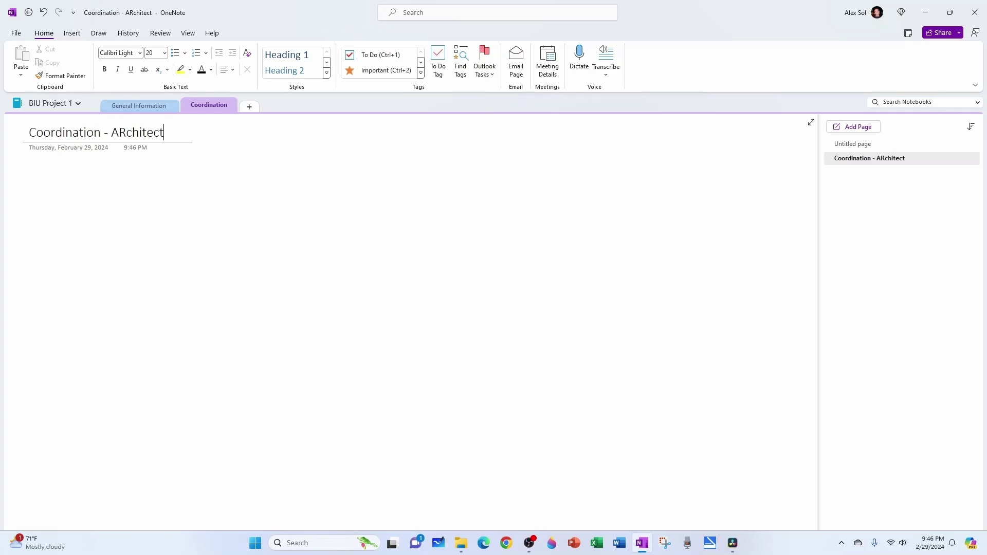
key("Return")
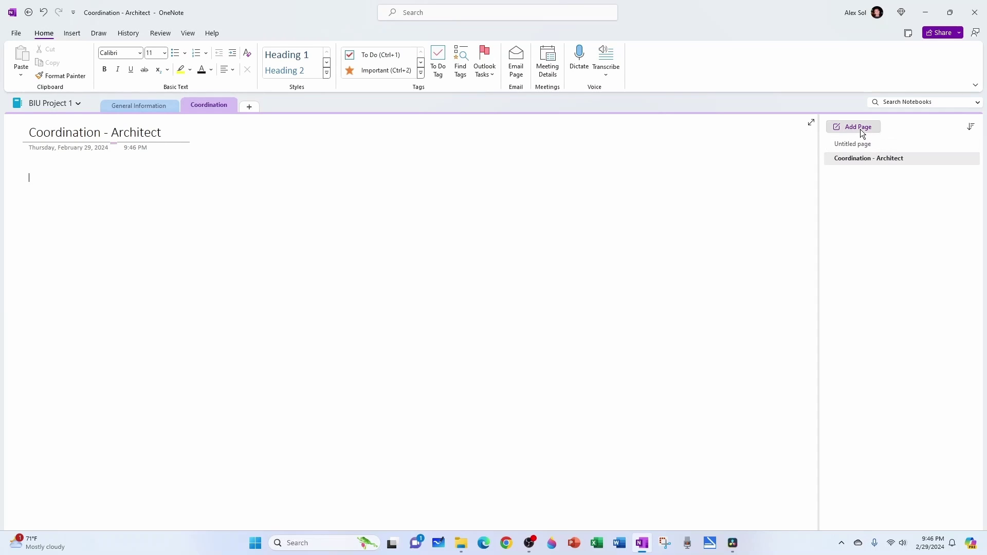
left_click(860, 128)
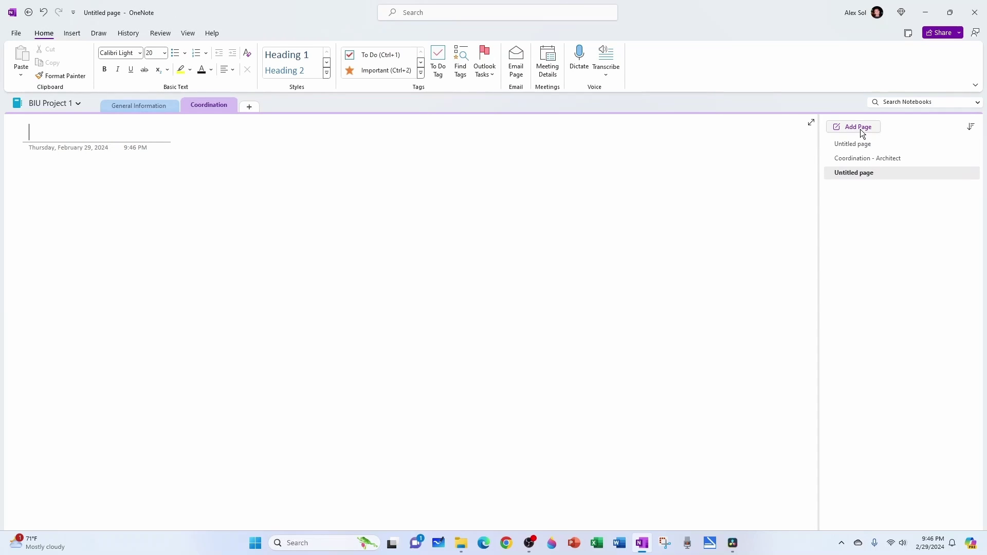
type("Coordination - Civil")
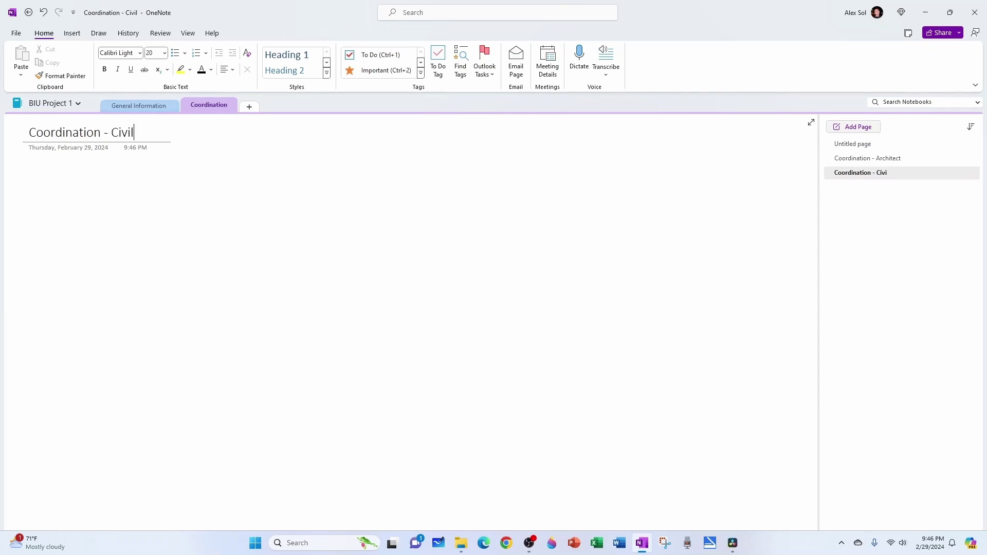
key("Return")
left_click(856, 131)
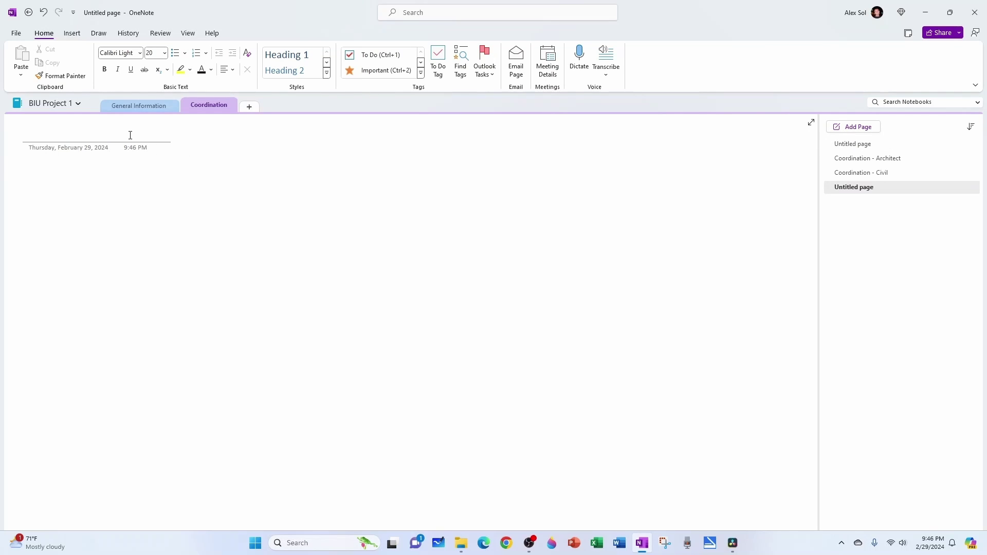
type("Coordination - Owner")
key("Return")
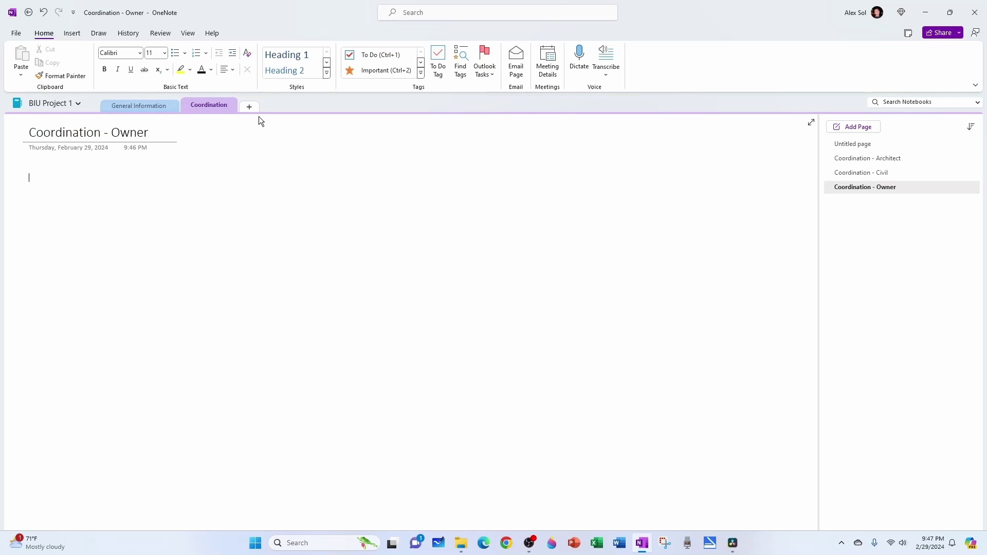
- Add a new section named 'Construction Administration'
left_click(250, 107)
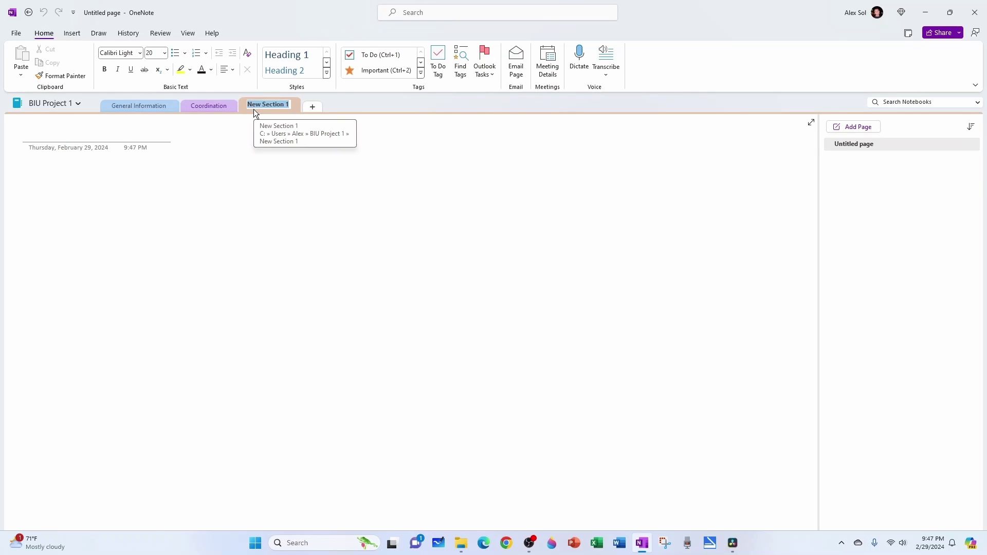
type("Constr")
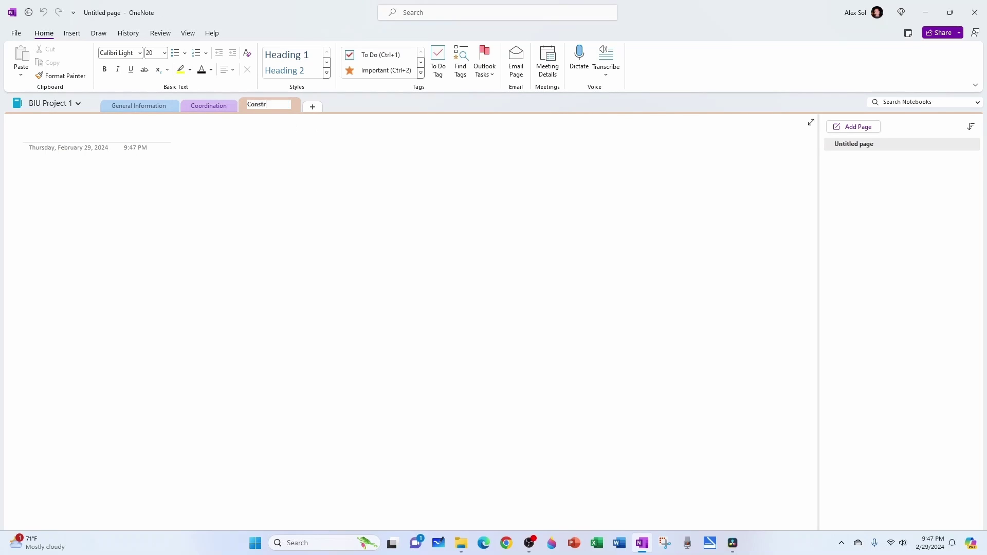
type("uction Administration")
key("Return")
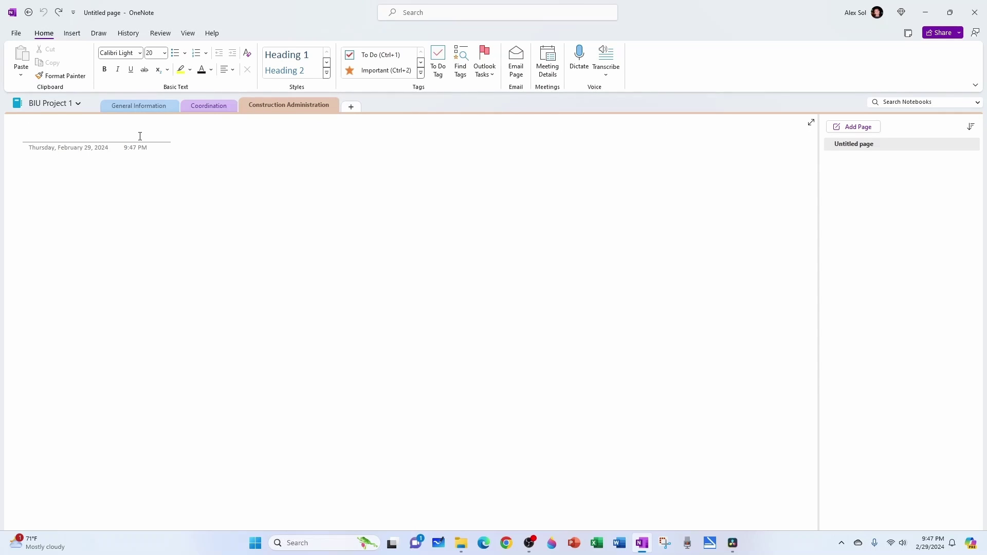
- Title the section's pages 'RFIs' and 'Submittals'
type("RFIs")
key("Return")
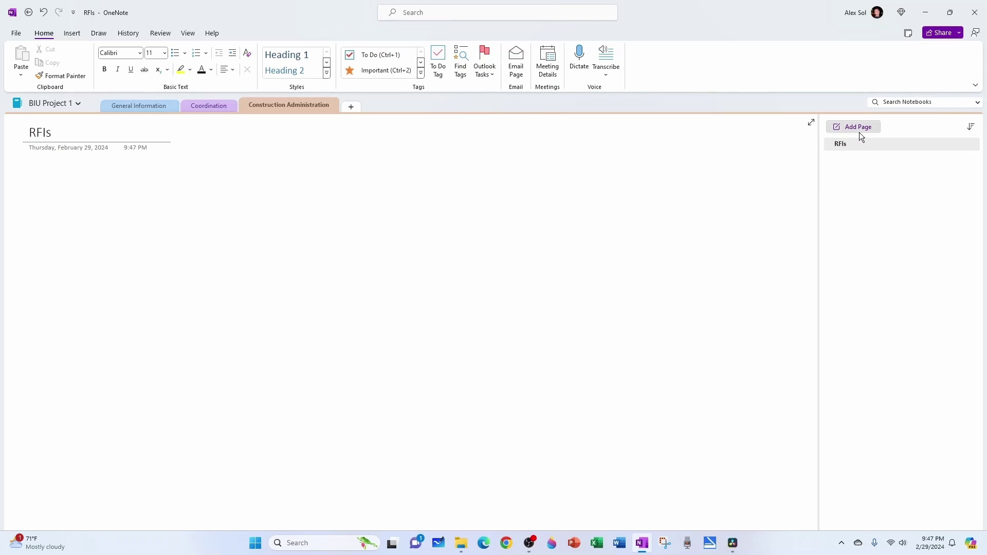
left_click(857, 127)
type("Submittals")
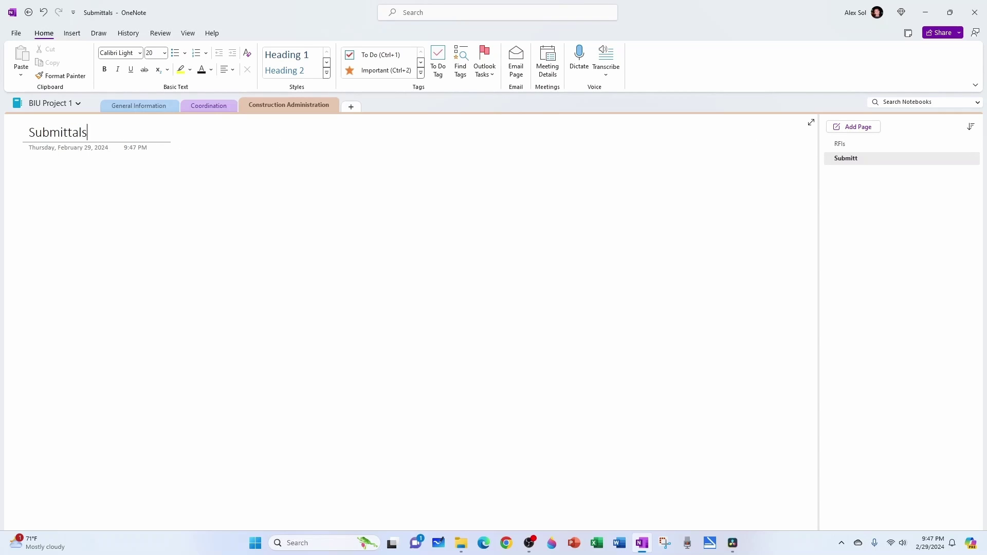
key("Return")
key("super+e")
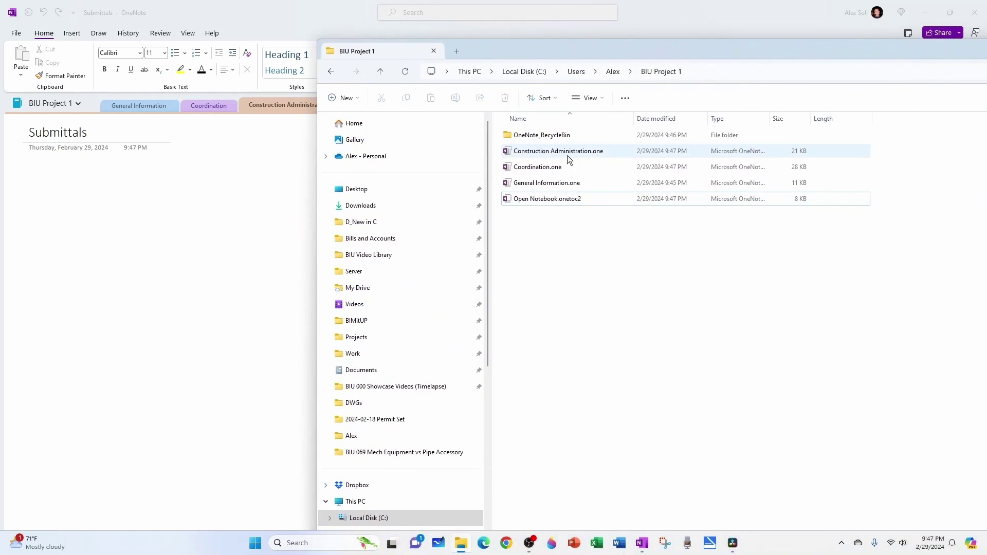
left_click(562, 155)
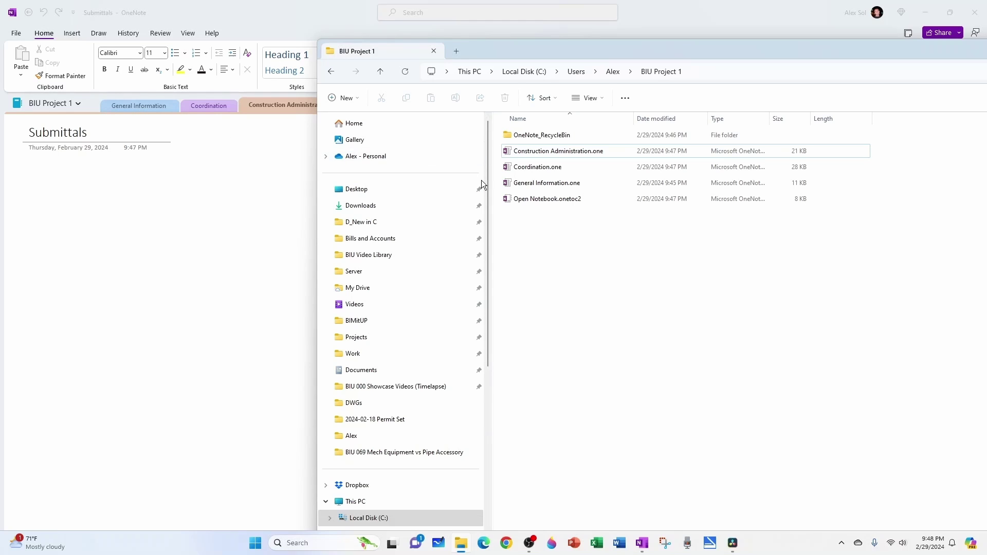
left_click(532, 188)
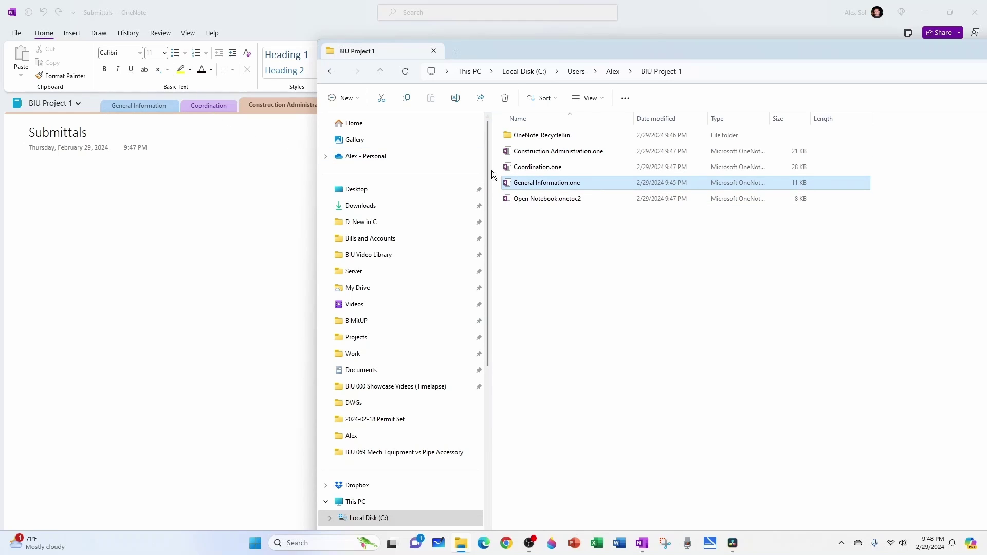
left_click(516, 168)
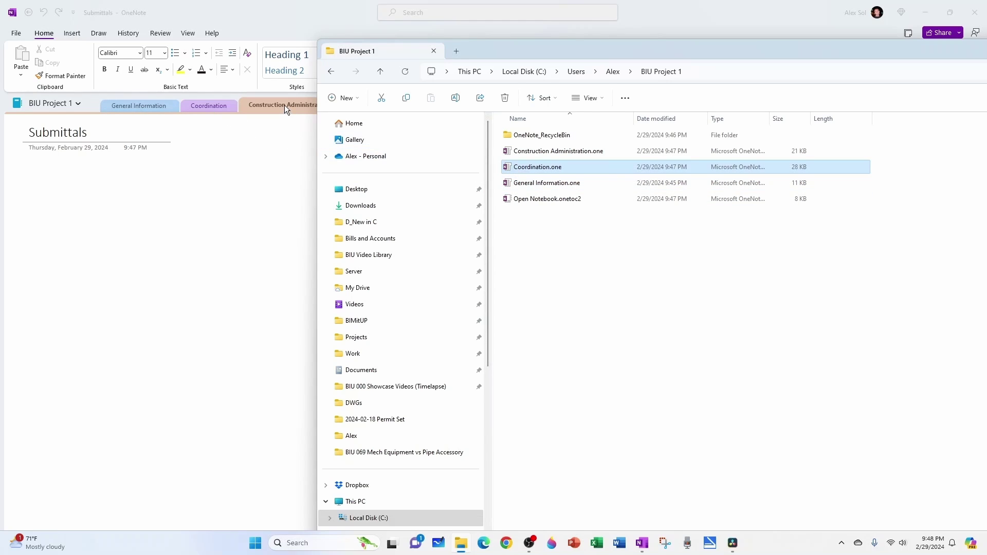
left_click(551, 152)
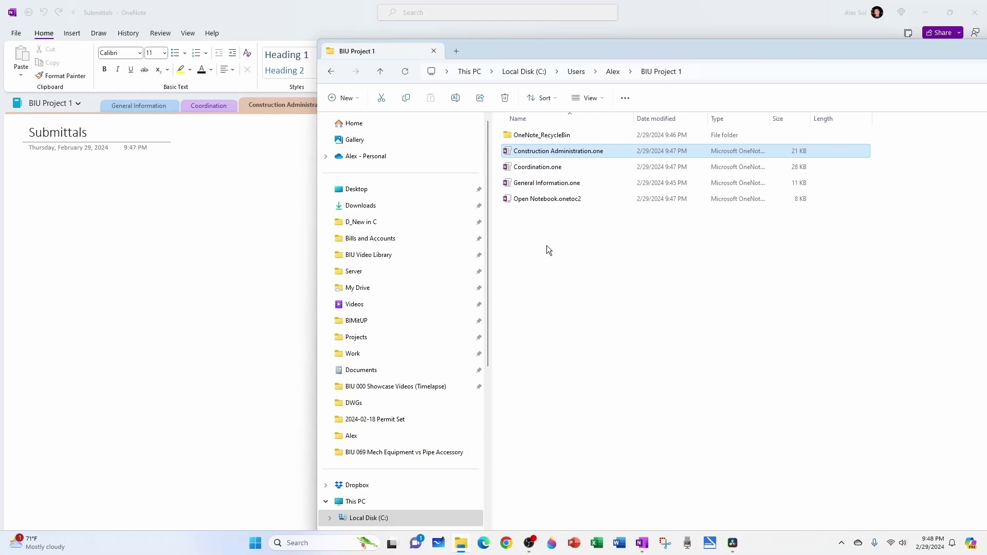
left_click(559, 199)
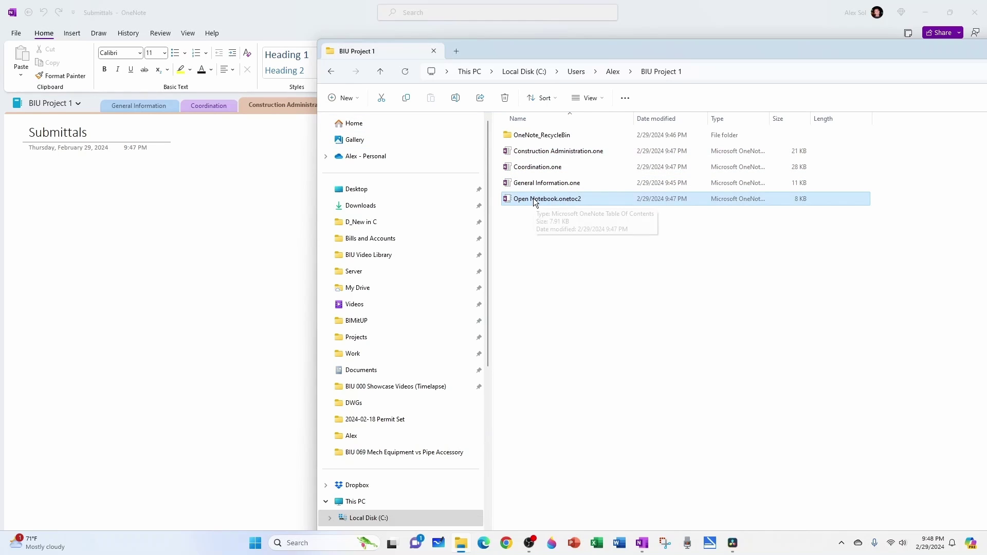
left_click(547, 151)
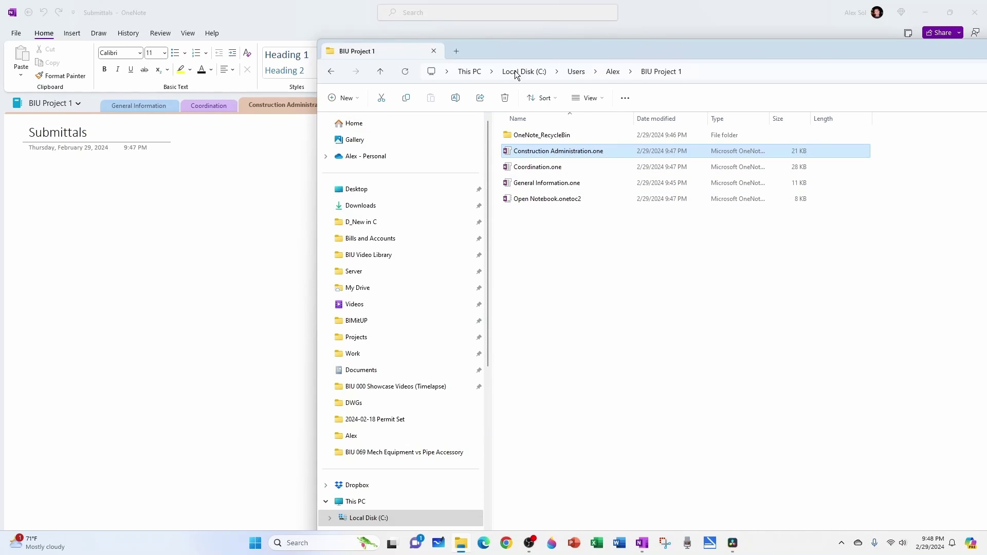
left_click(130, 135)
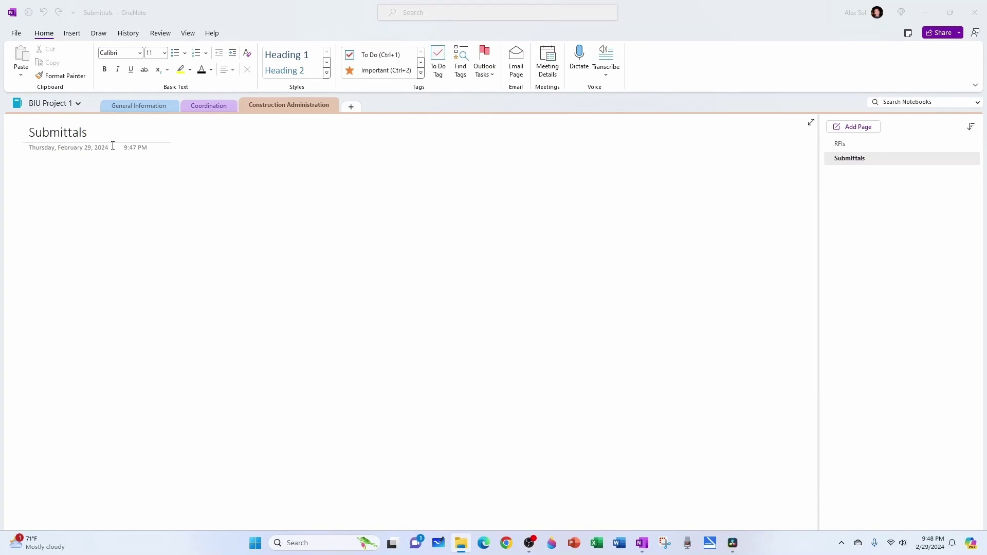
- Export the whole BIU Project 1 notebook in OneNote Package (*.onepkg) format
left_click(17, 34)
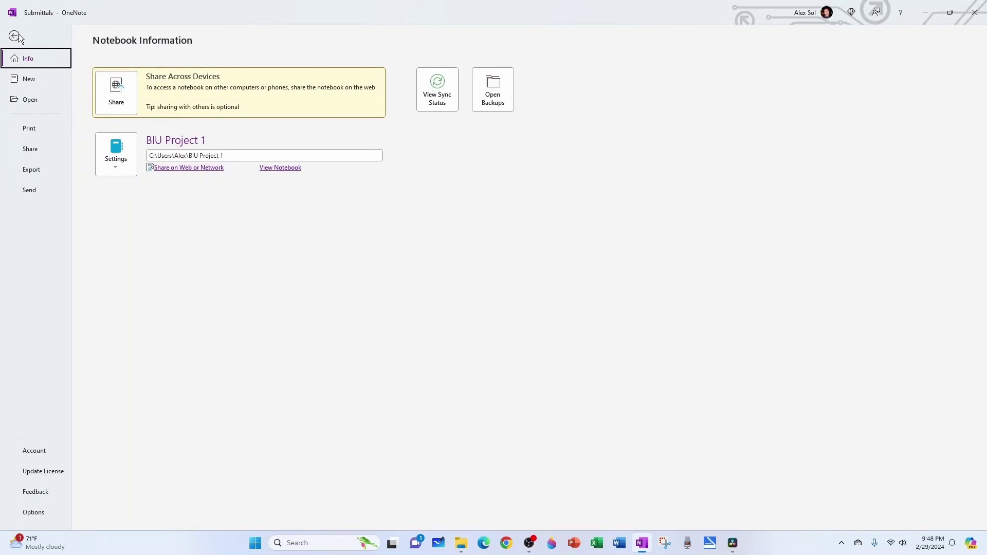
left_click(39, 169)
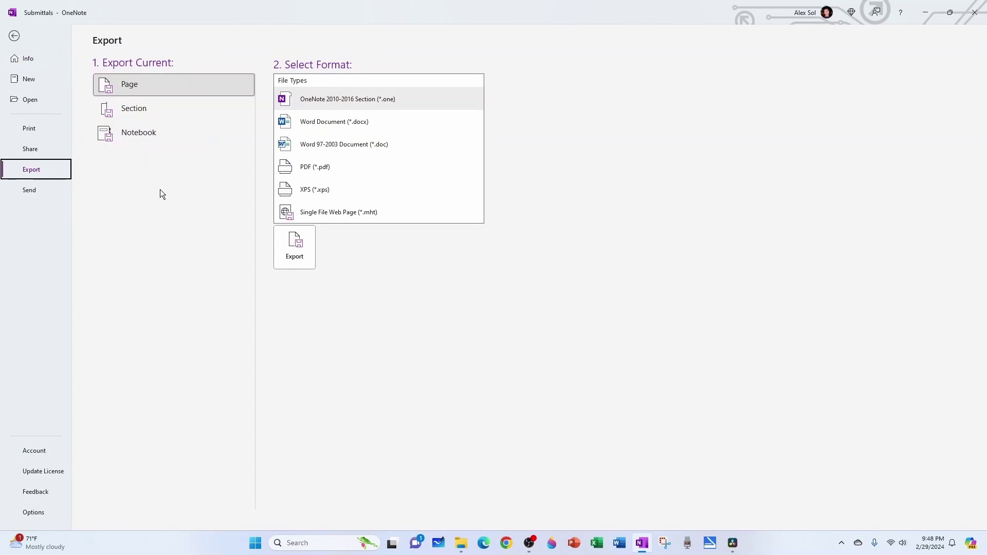
left_click(140, 135)
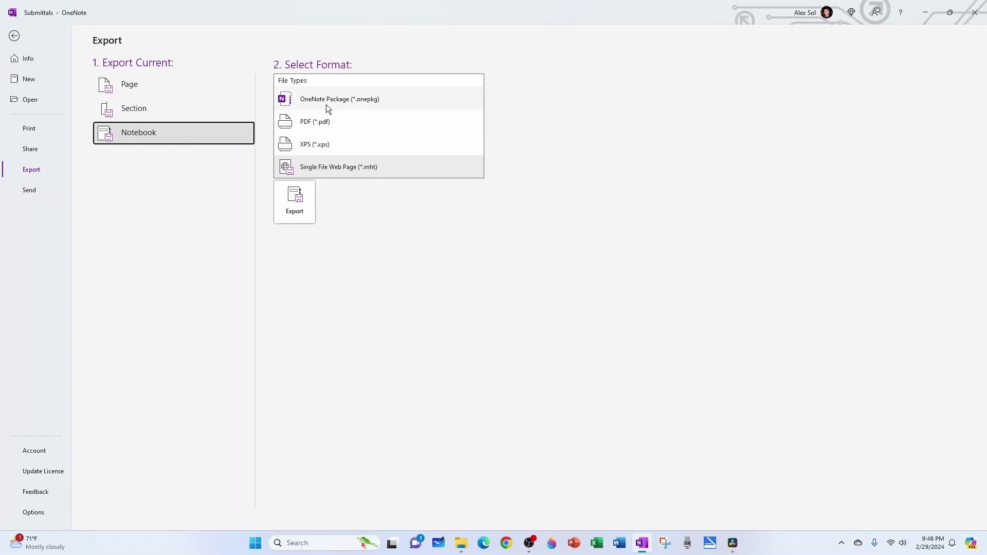
left_click(342, 103)
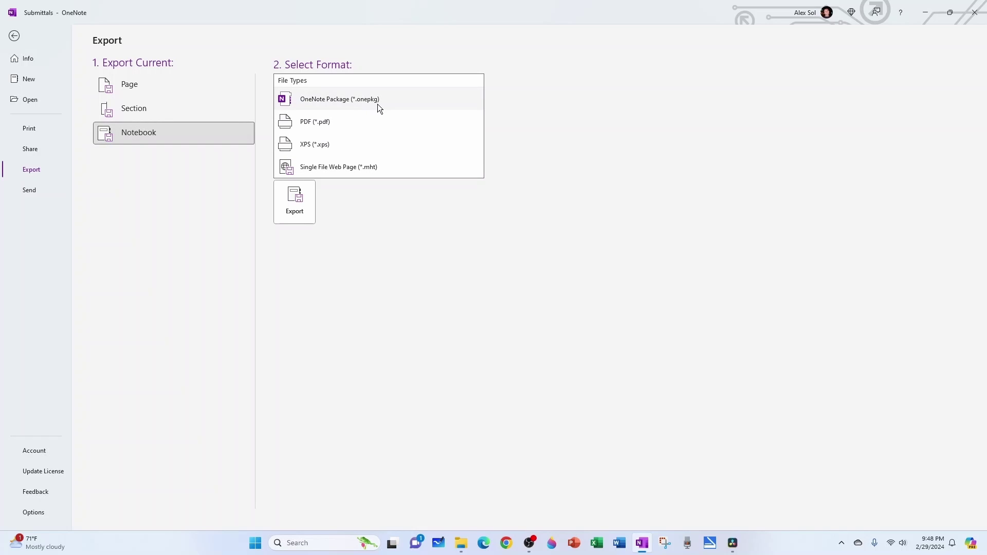
left_click(294, 198)
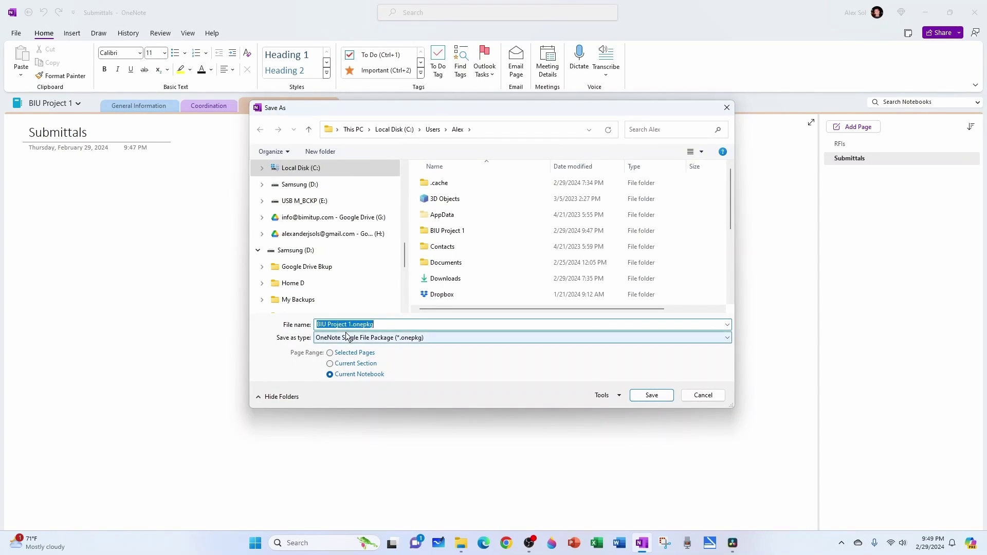
- Save the exported notebook package with the file name 'Template'
left_click_drag(352, 325, 315, 325)
type("Template")
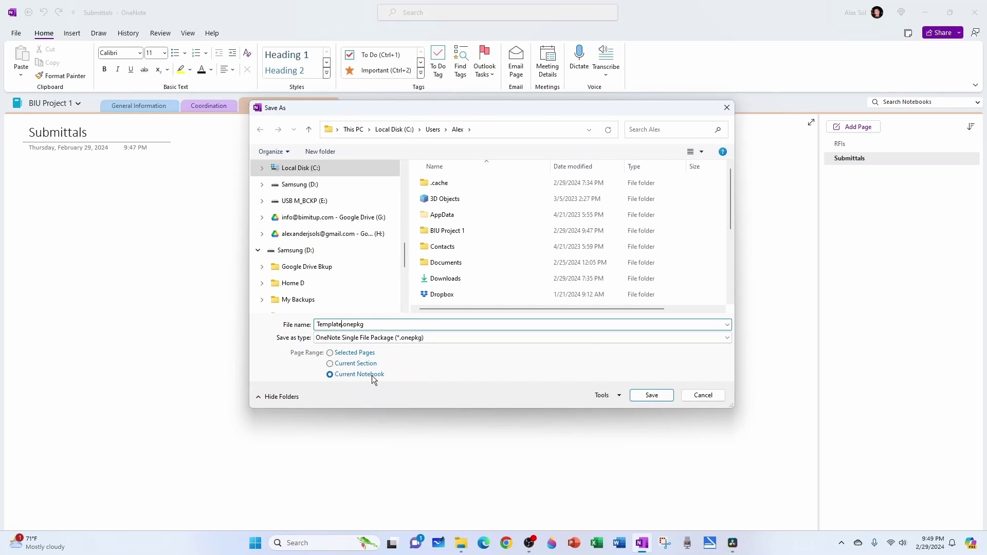
left_click(636, 392)
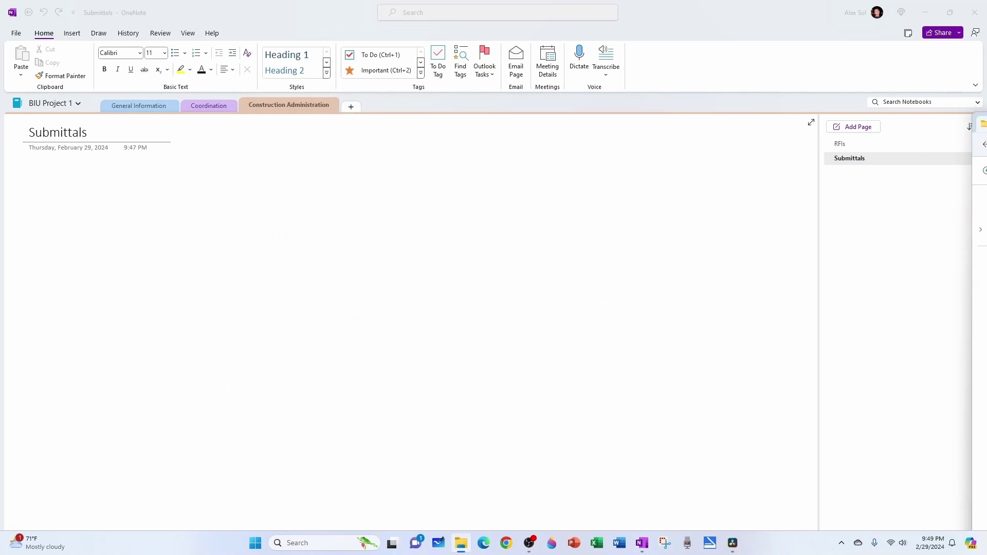
left_click_drag(923, 124, 647, 111)
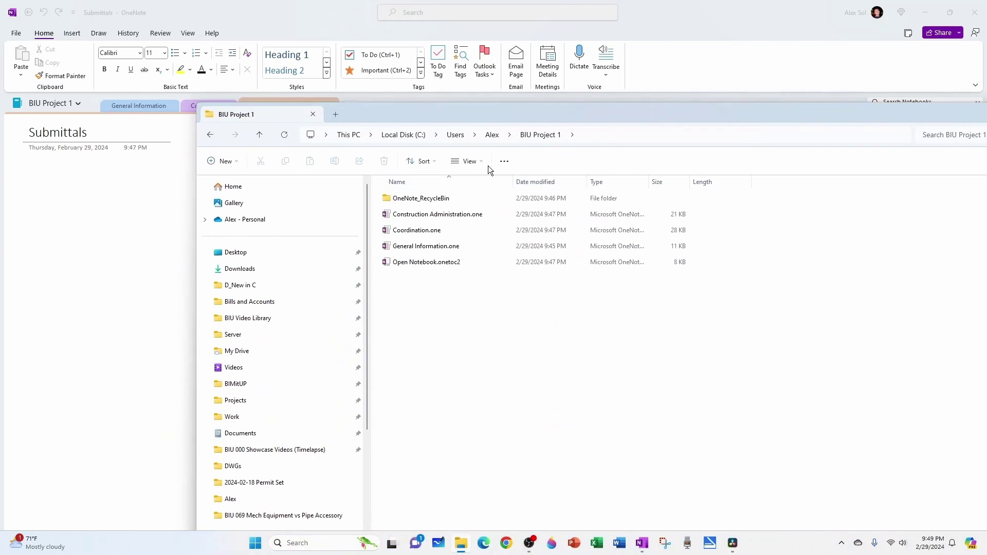
left_click(492, 134)
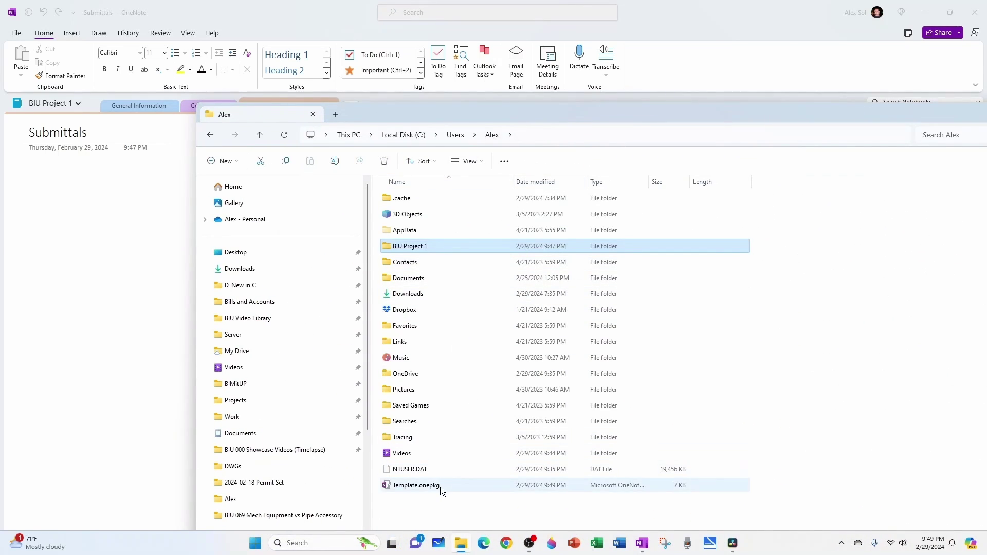
left_click(411, 486)
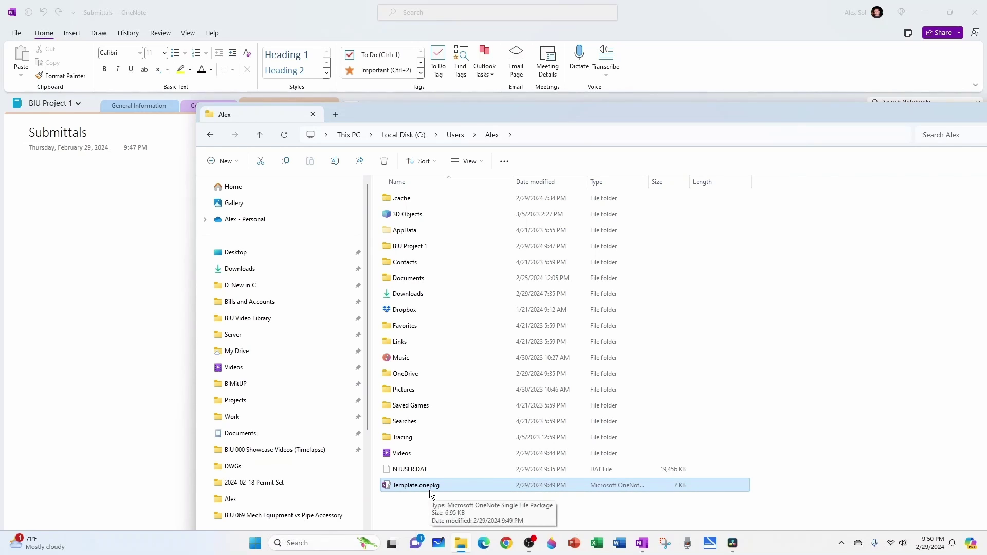
left_click(429, 508)
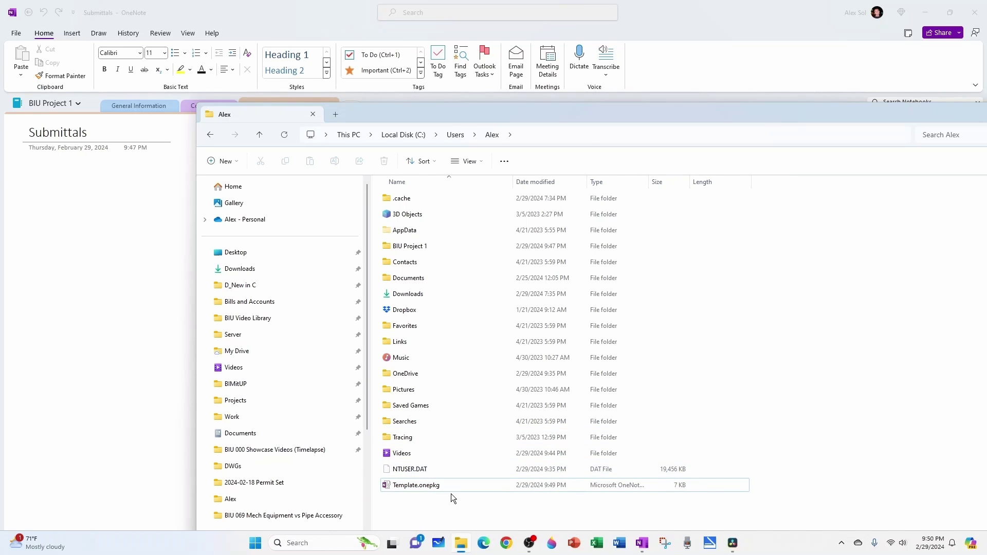
- Browse to open a notebook, filter to OneNote Single File Package, and pick Template.onepkg
left_click(128, 269)
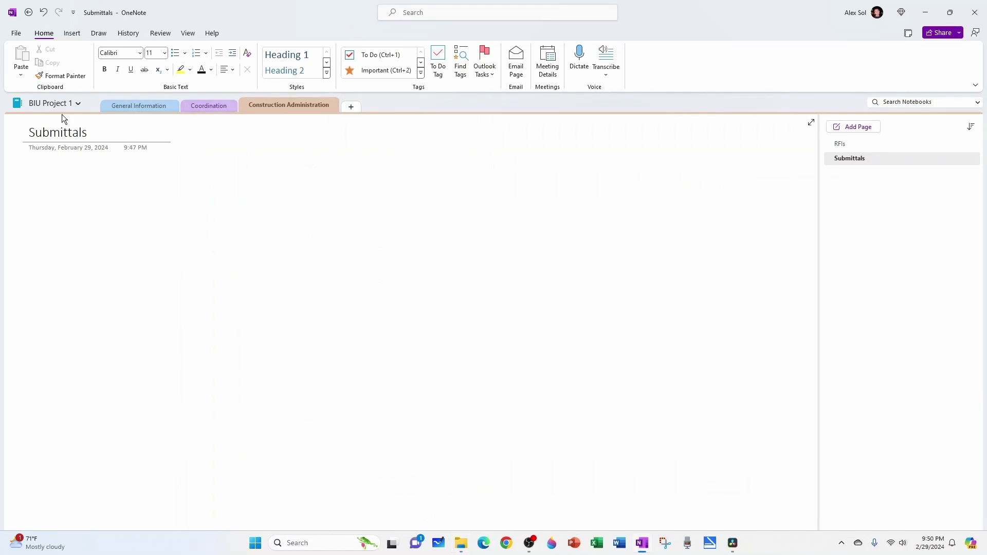
left_click(17, 34)
left_click(29, 98)
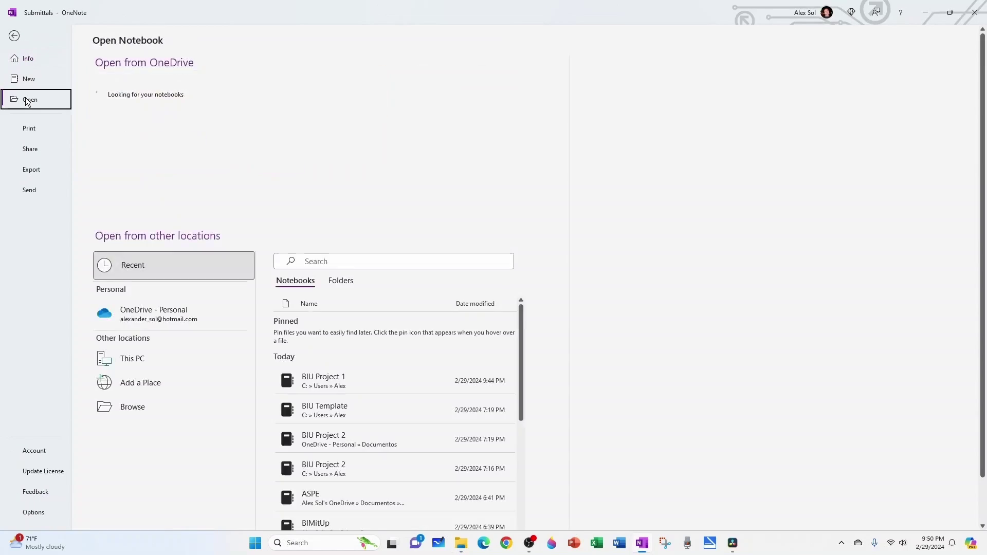
left_click(148, 408)
scroll(251, 164, "down", 3)
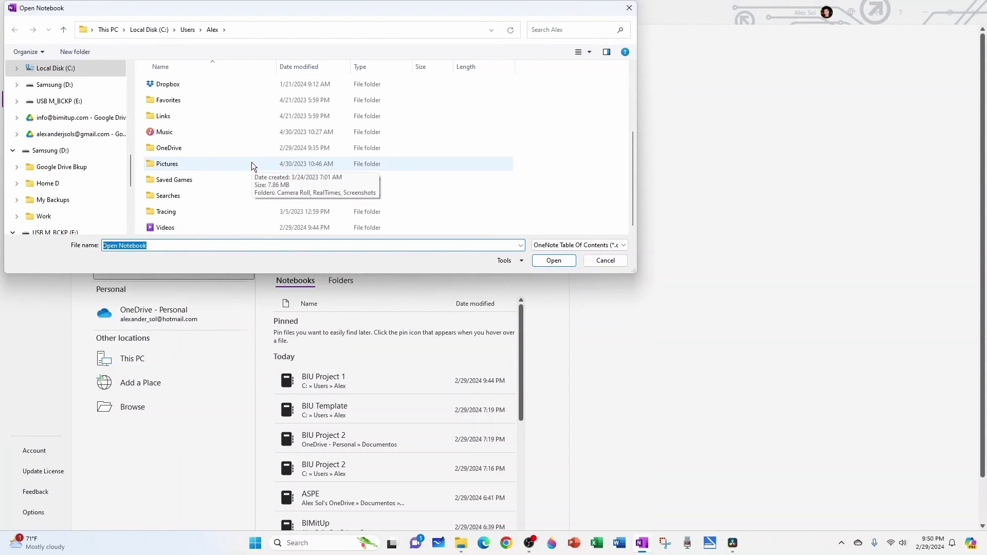
left_click(607, 246)
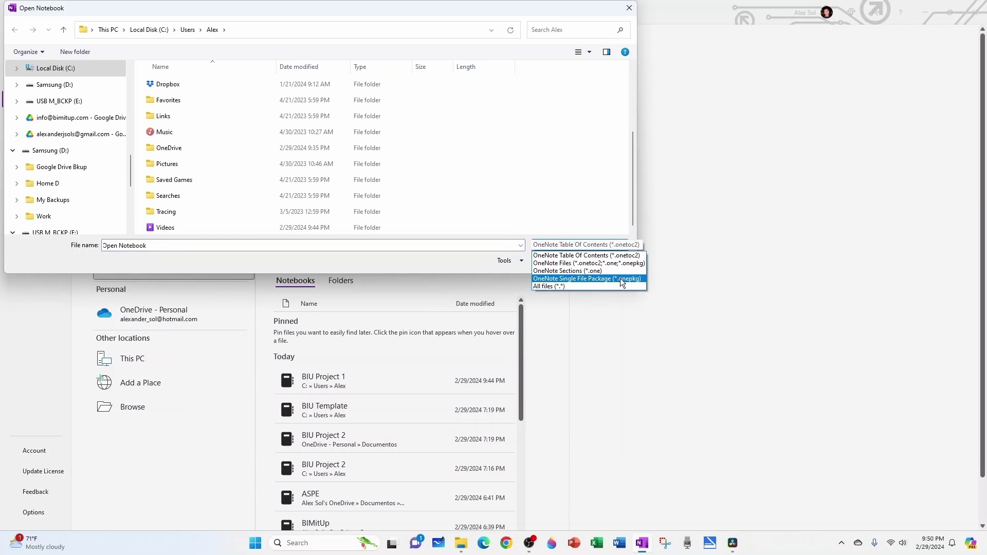
left_click(613, 283)
scroll(176, 134, "down", 3)
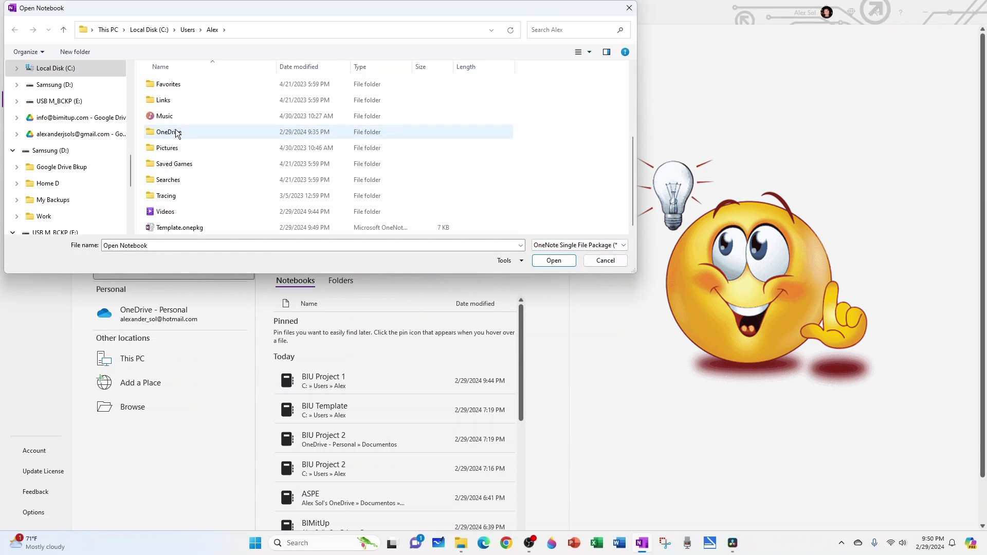
left_click(180, 228)
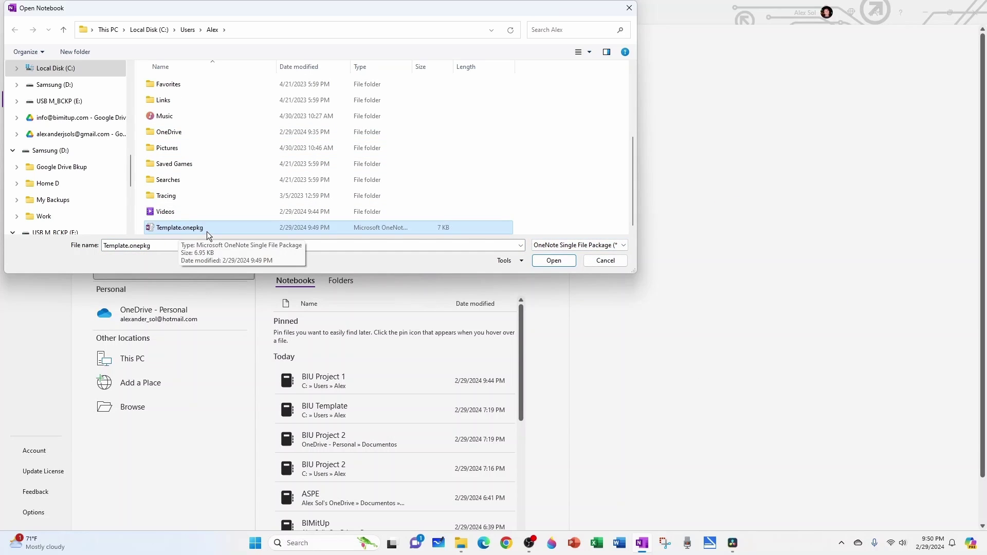
- Unpack Template.onepkg as the notebook 'BUI Project 2' into the user's folder on C:
left_click(548, 264)
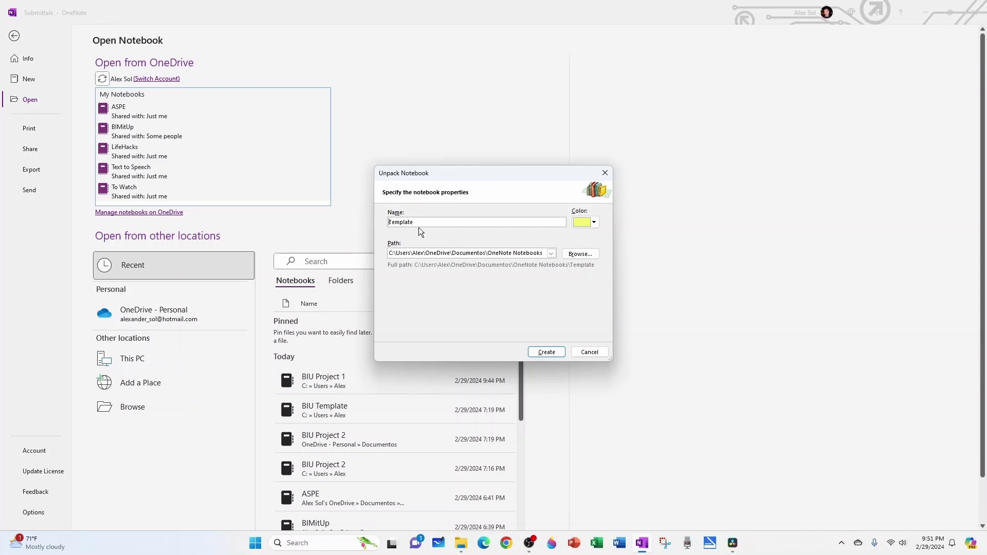
left_click(580, 254)
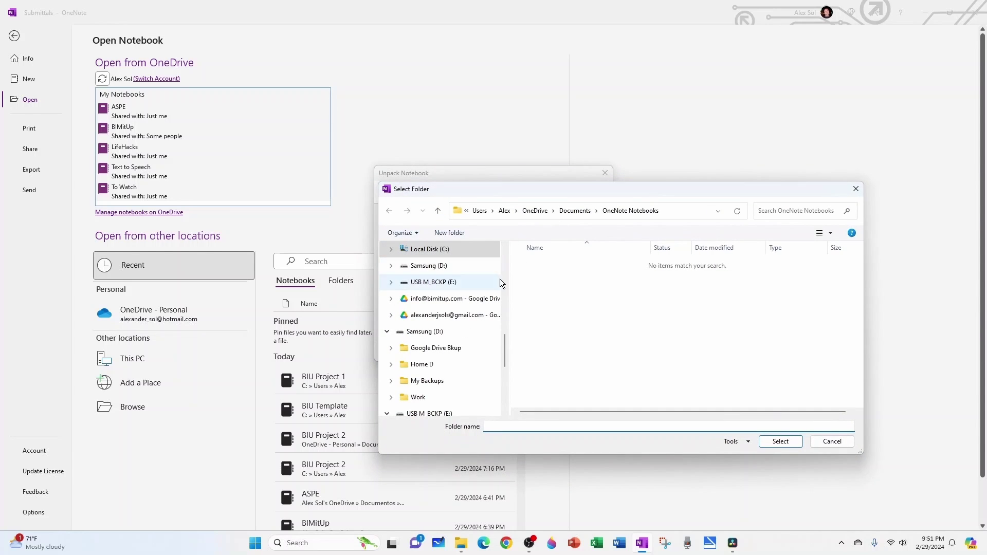
left_click(430, 250)
double_click(544, 407)
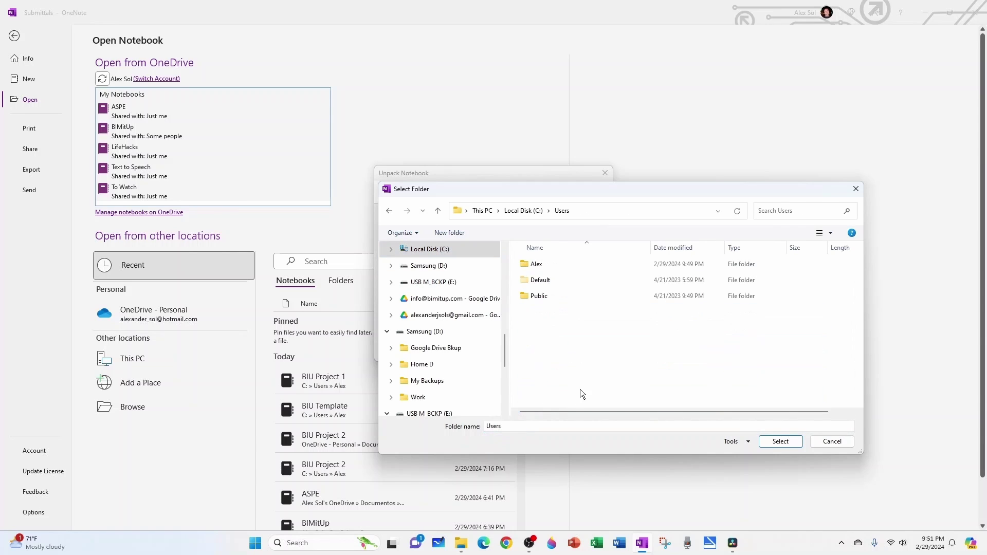
double_click(539, 264)
scroll(548, 332, "down", 3)
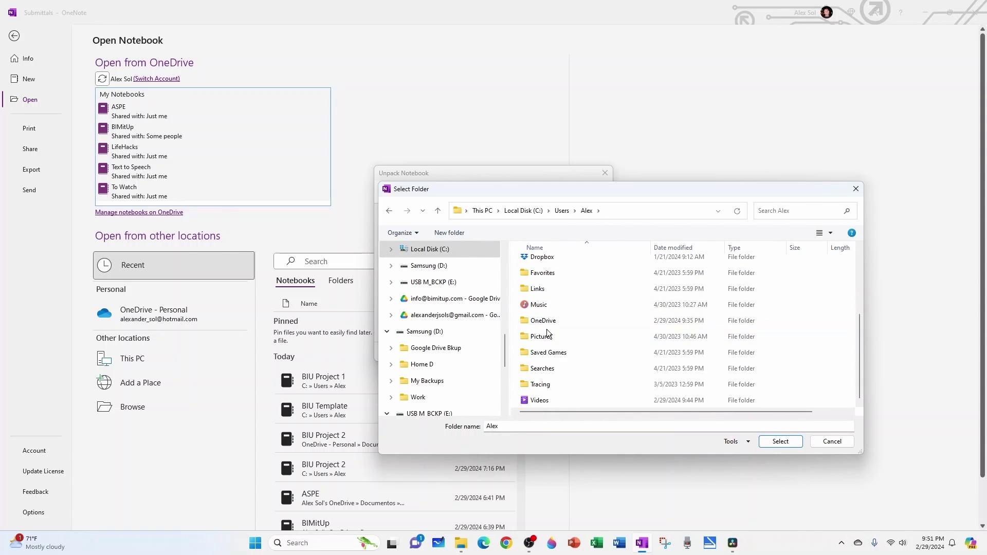
key("Return")
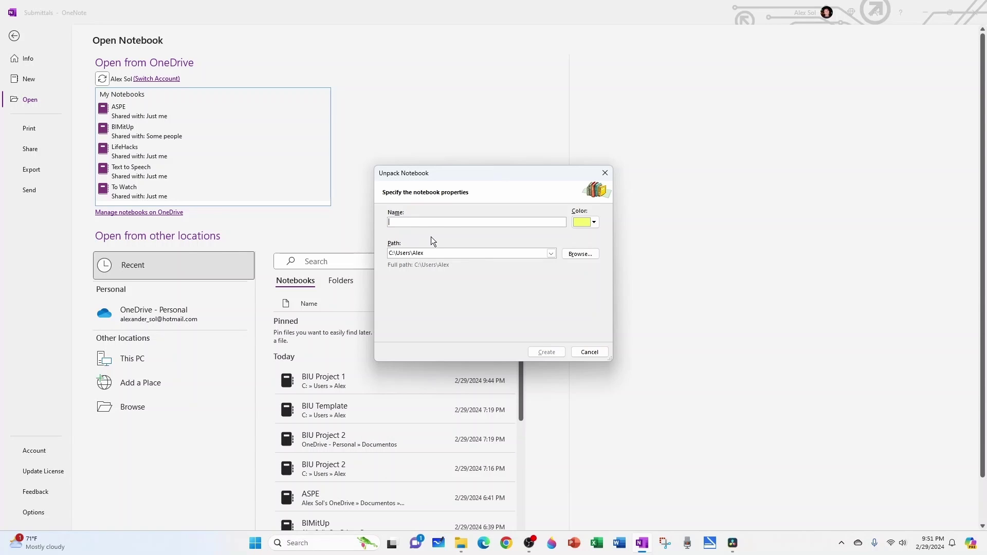
type("BUI Project 2")
left_click(545, 353)
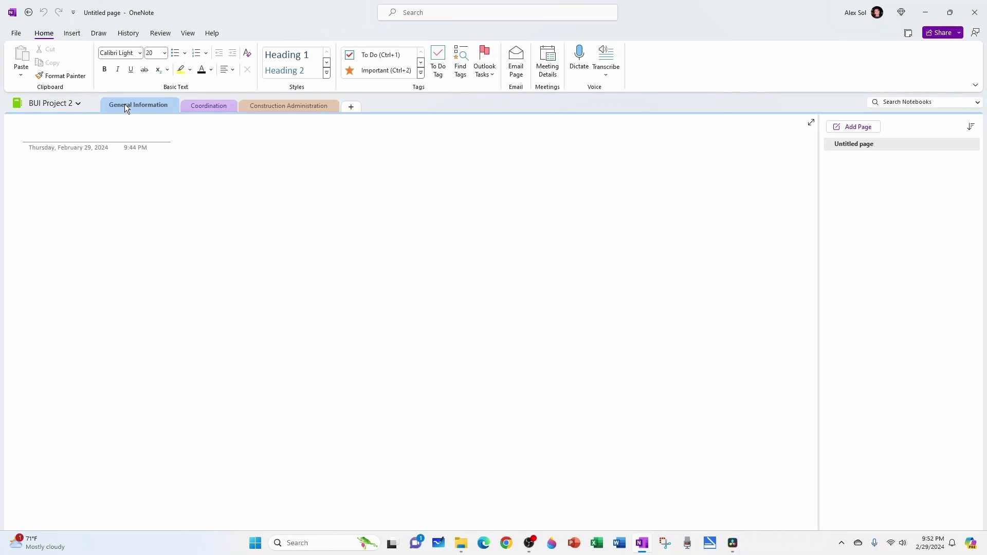
- Check the Coordination and Construction Administration sections, ending back on Coordination
left_click(199, 107)
left_click(247, 111)
left_click(214, 111)
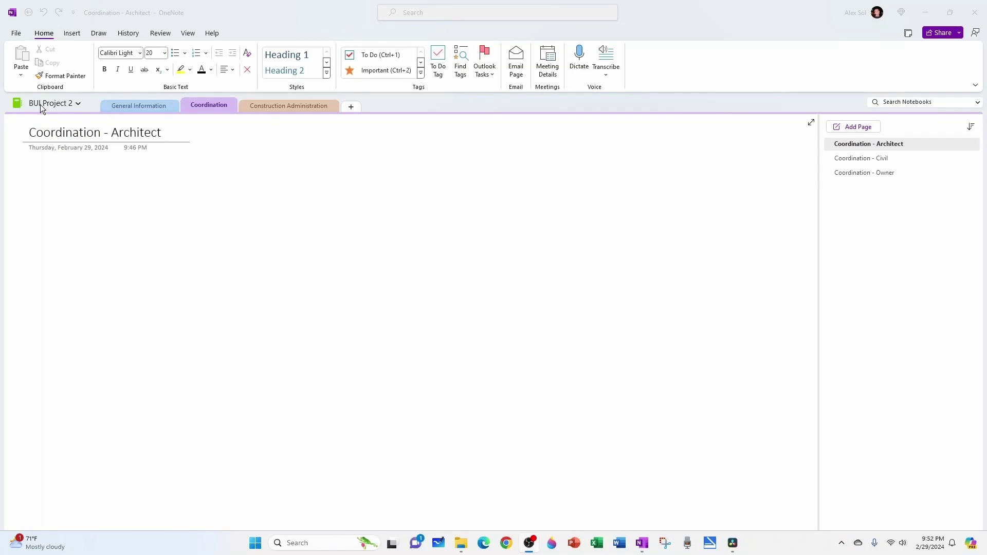
right_click(40, 105)
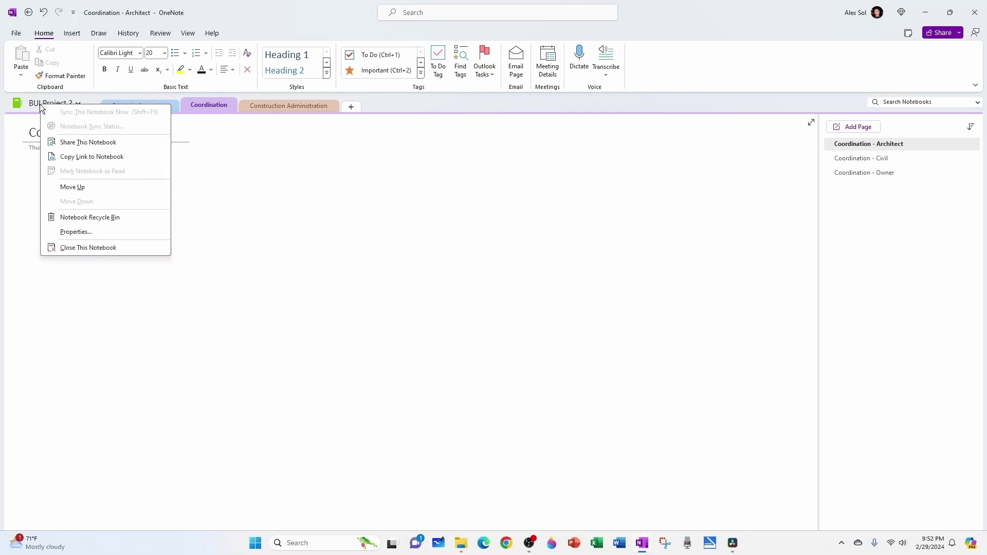
left_click(78, 231)
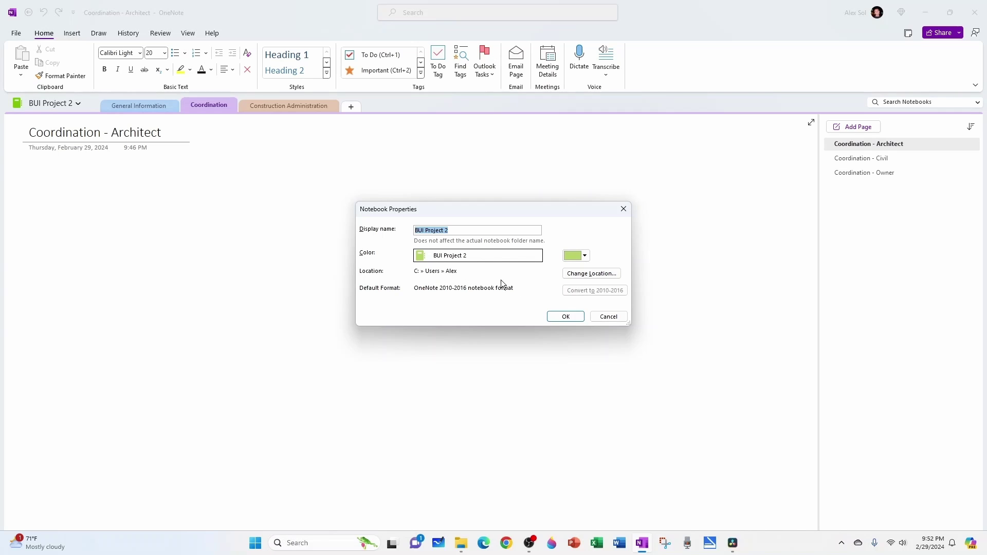
left_click(607, 315)
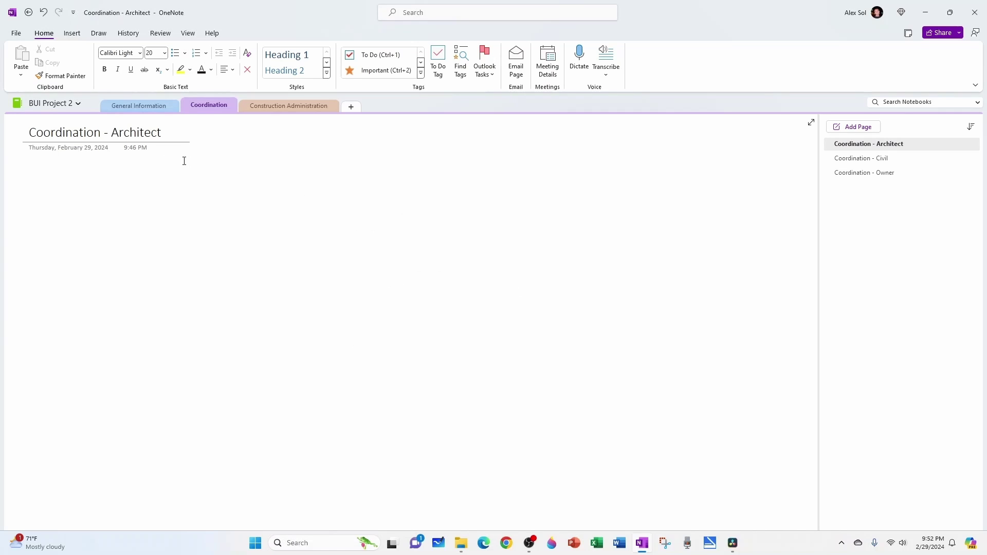
- Share BUI Project 2 to OneDrive - Personal, acknowledge the syncing message, then open File Explorer
left_click(16, 34)
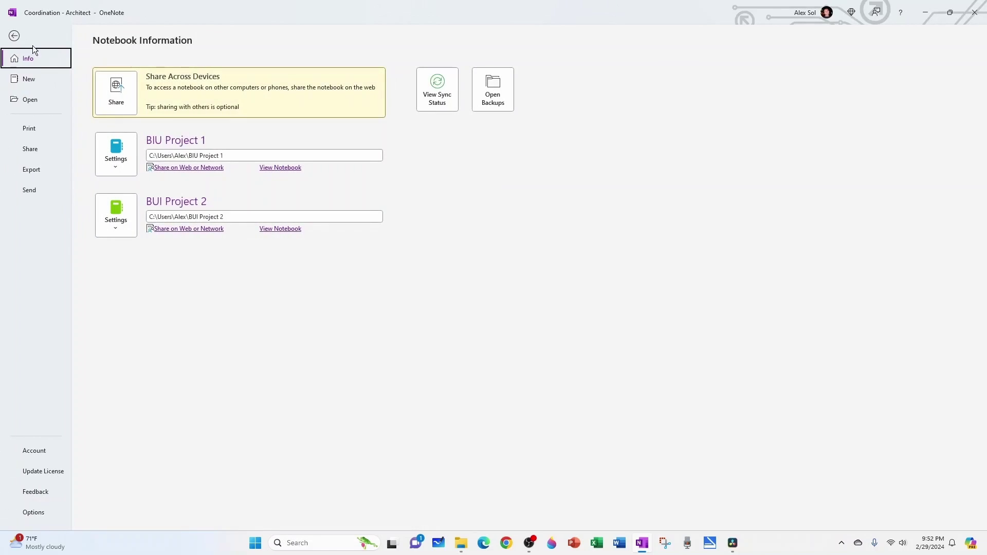
left_click(37, 153)
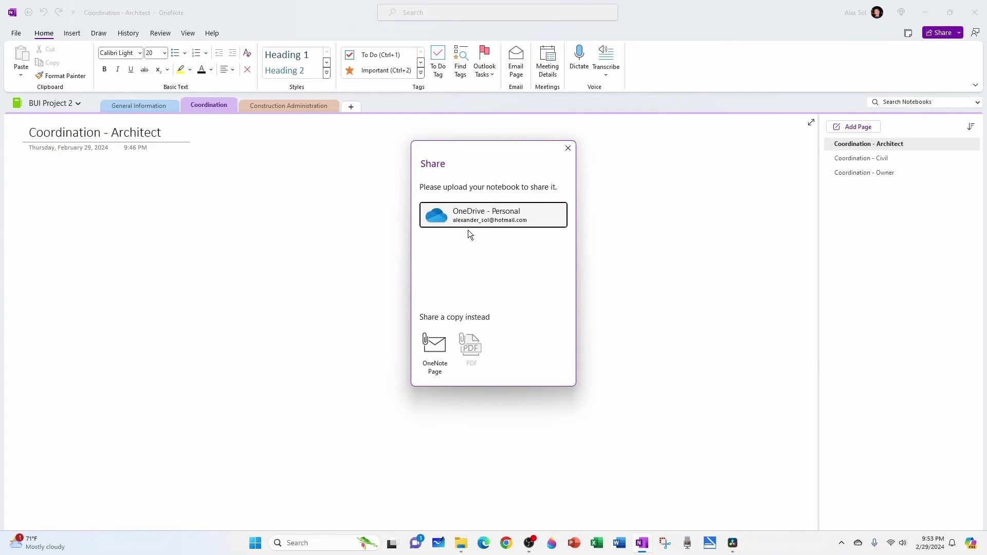
left_click(474, 218)
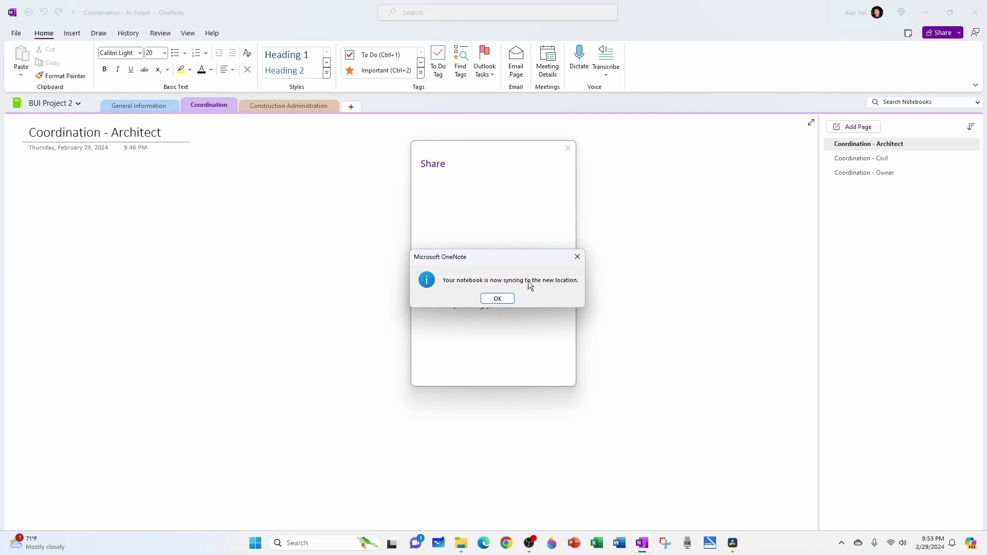
left_click(494, 300)
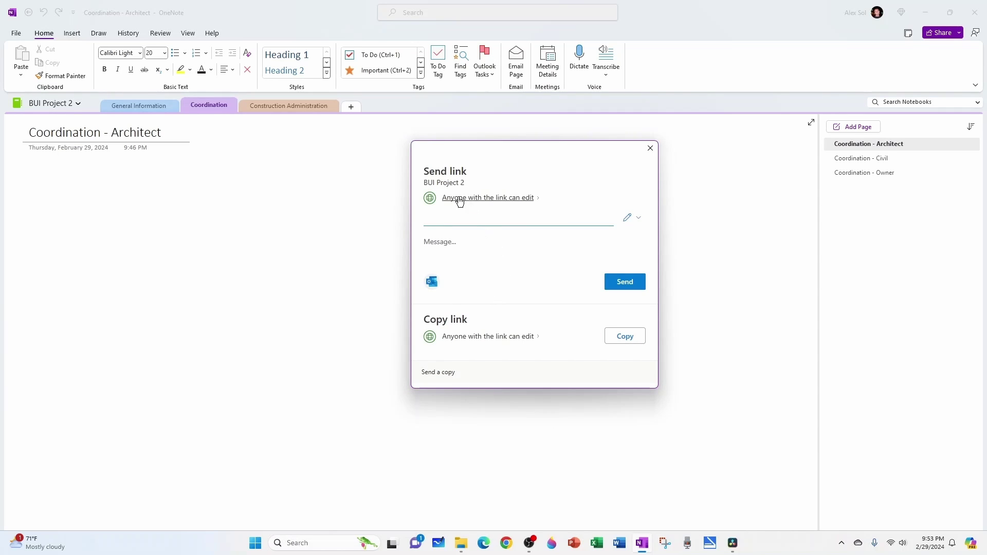
left_click(462, 544)
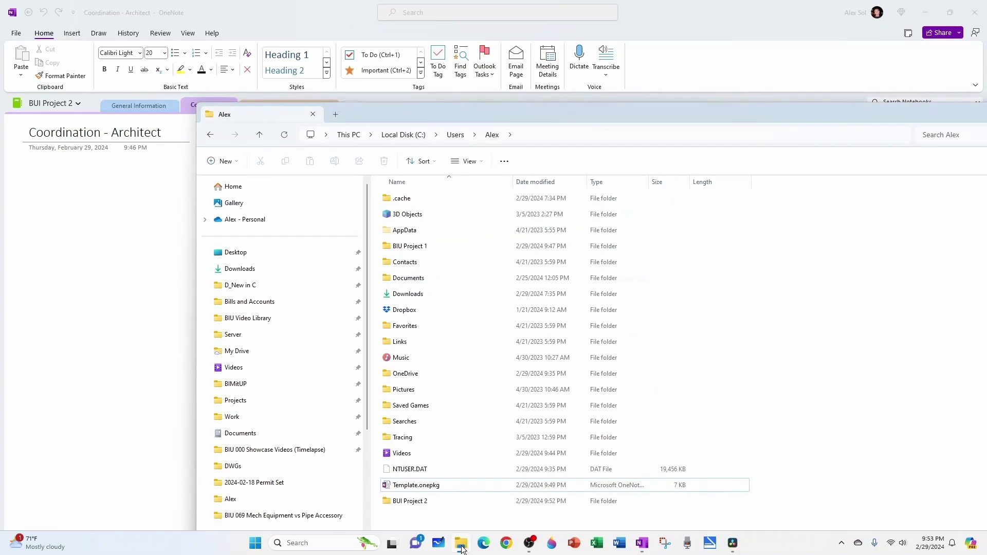
- Inspect the local BUI Project 2 folder's .one section files and Open Notebook.onetoc2
double_click(402, 502)
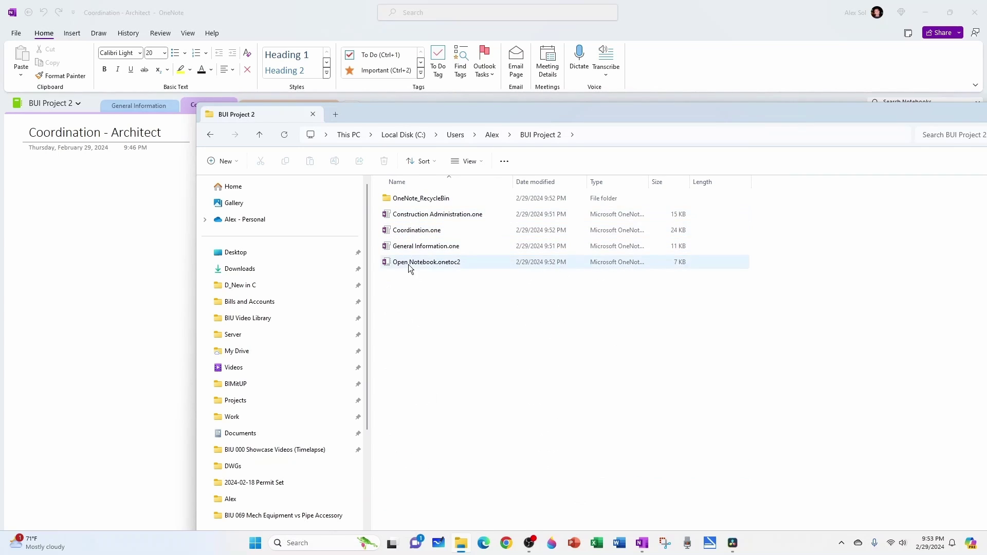
left_click(414, 215)
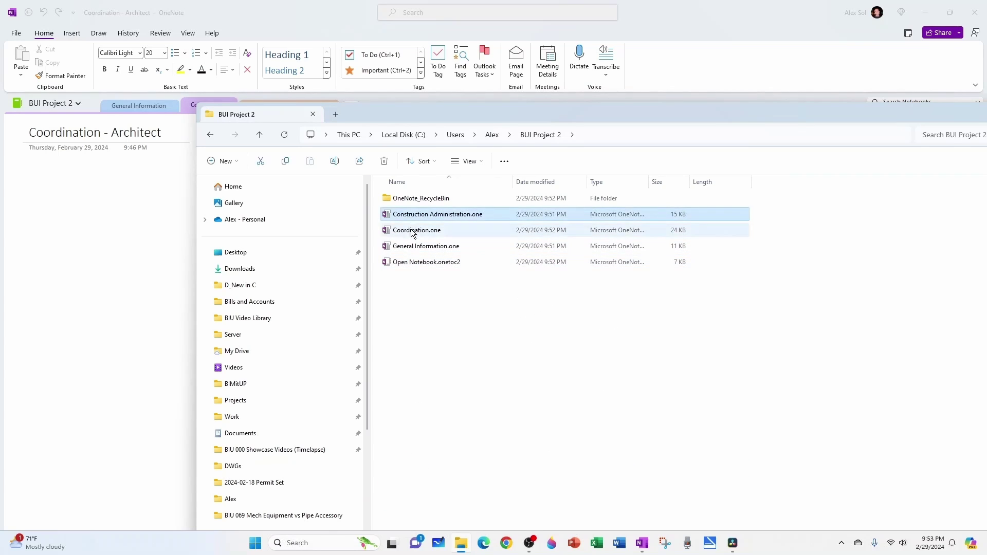
left_click(443, 231)
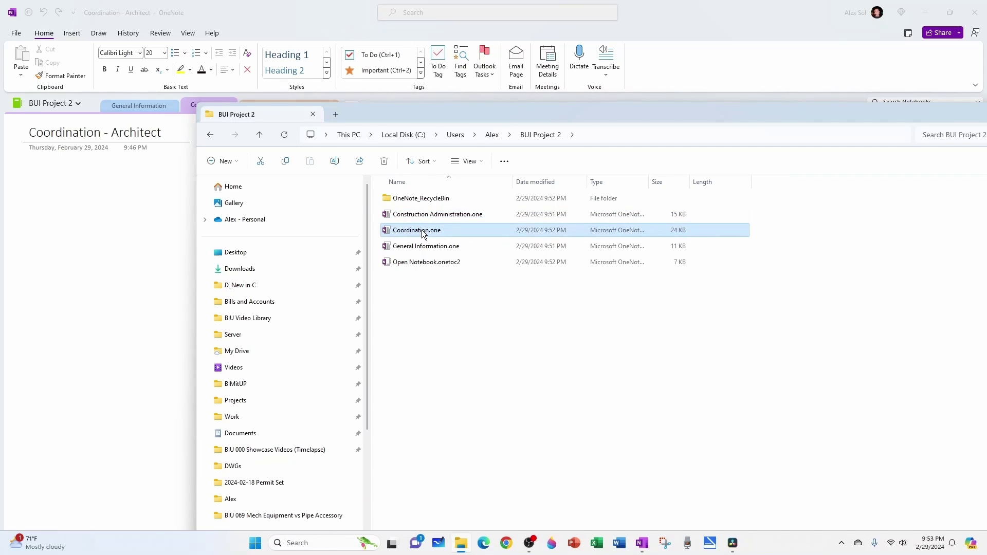
left_click(424, 249)
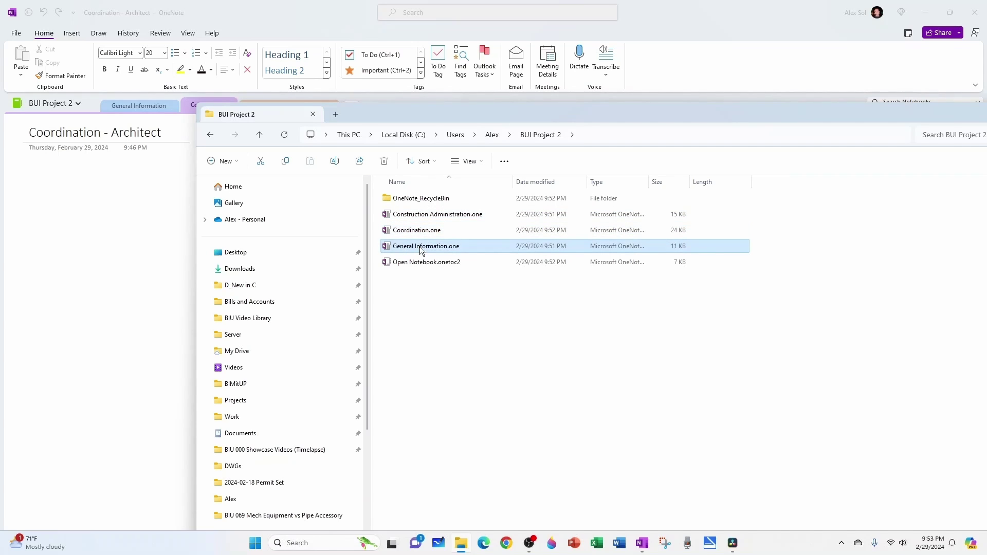
left_click(455, 263)
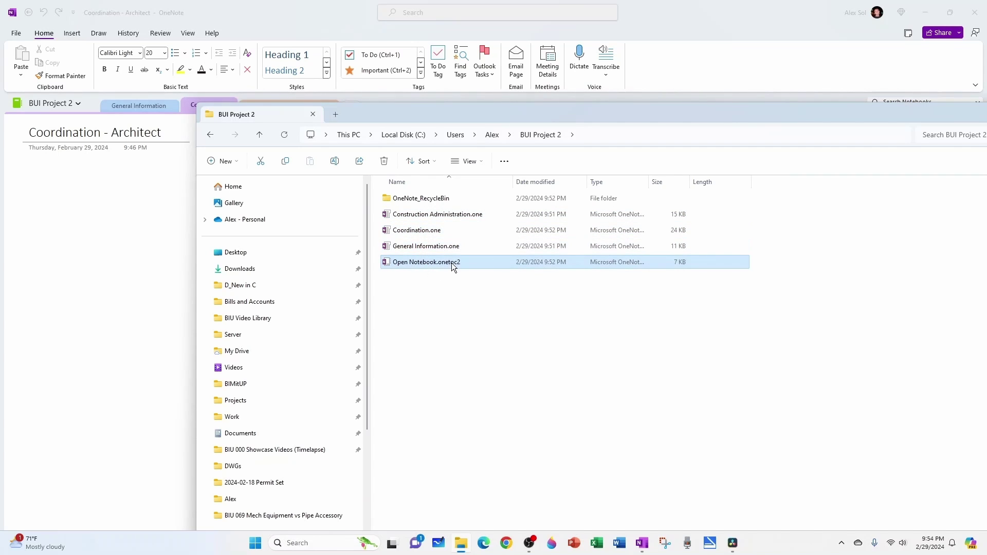
- Go back to the home folder and open OneDrive > Documents
left_click(492, 135)
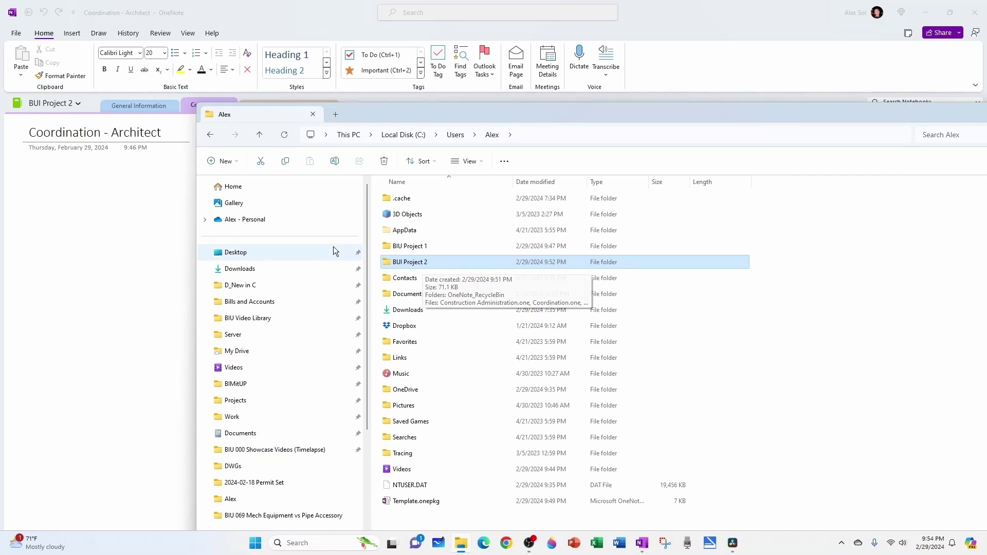
left_click(253, 220)
double_click(420, 345)
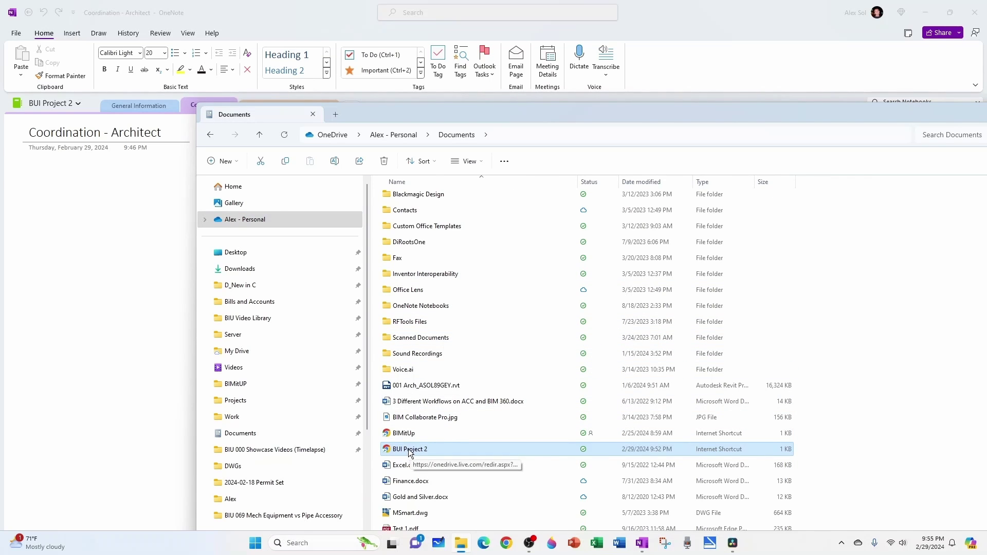
- Send an edit link for BUI Project 2 to the suggested contact's e-mail address
left_click_drag(636, 116, 986, 112)
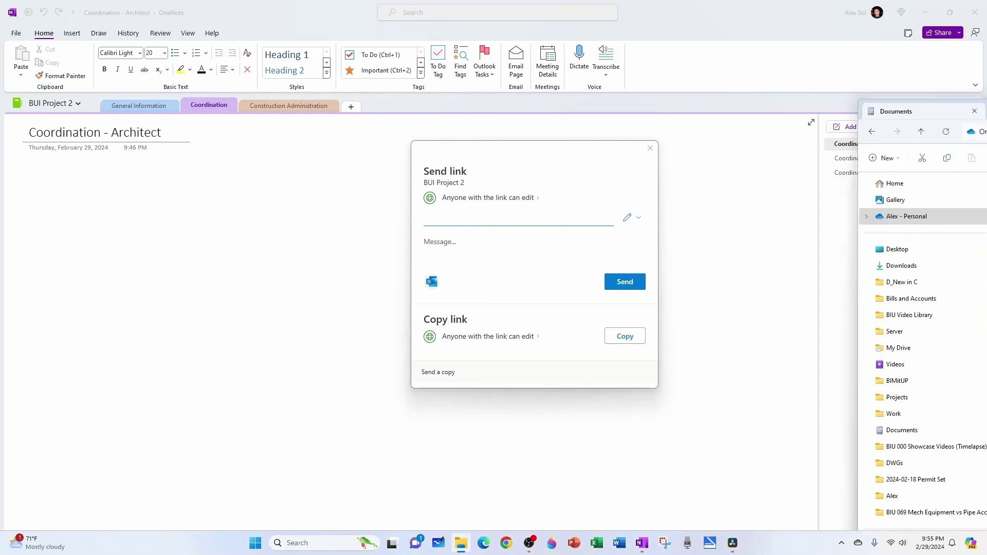
left_click(486, 217)
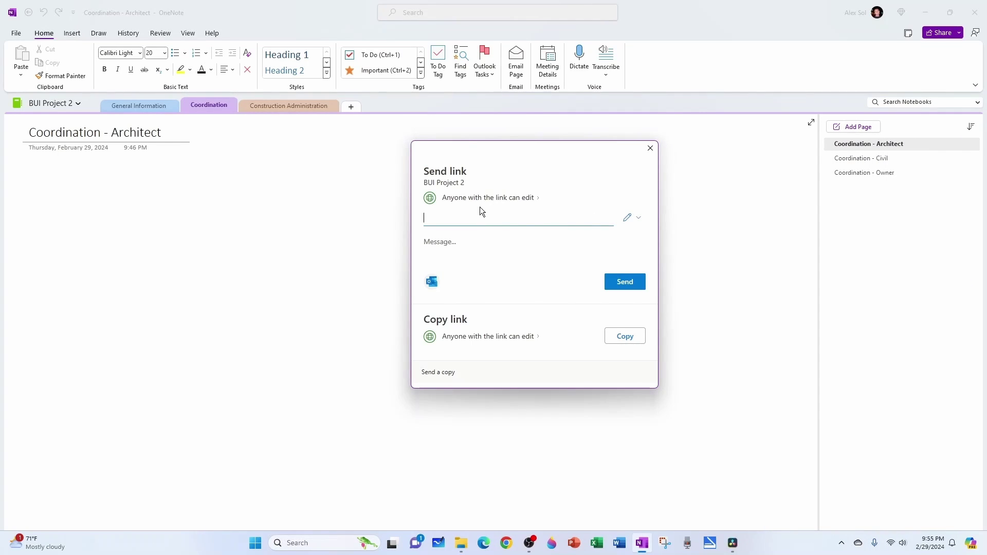
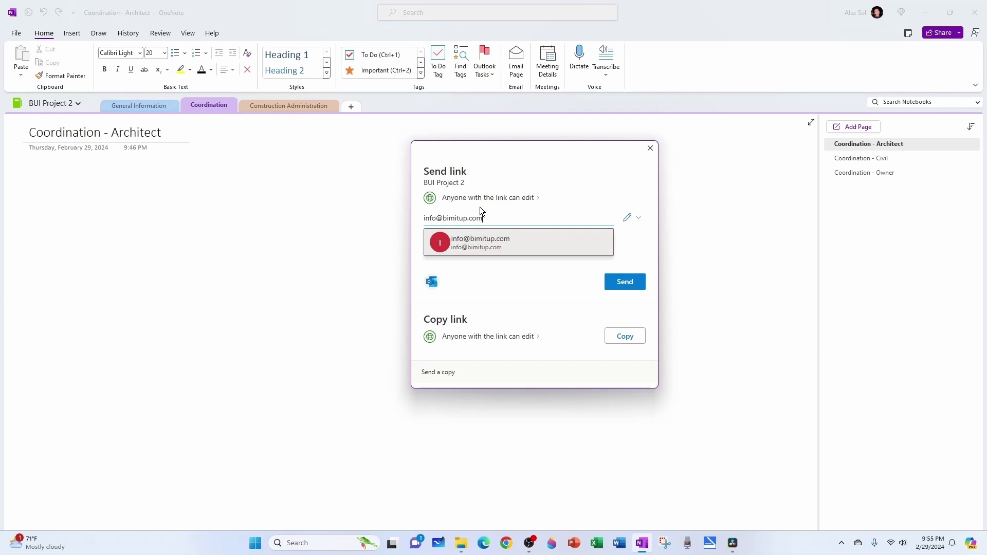
left_click(463, 246)
left_click(629, 302)
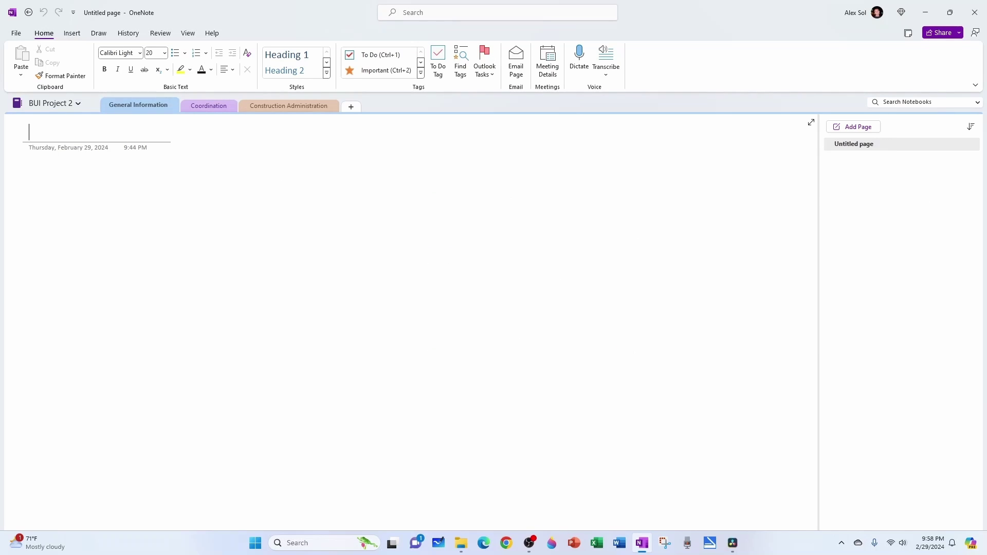
- Open the BUI Project 2 shortcut in the browser and view the Coordination section
left_click_drag(986, 113, 679, 41)
left_click(414, 385)
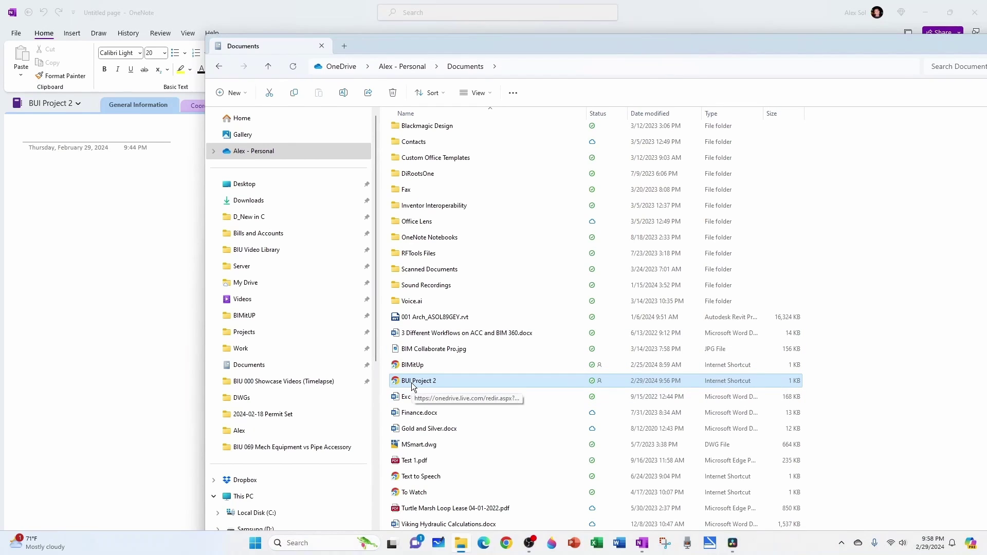
double_click(414, 385)
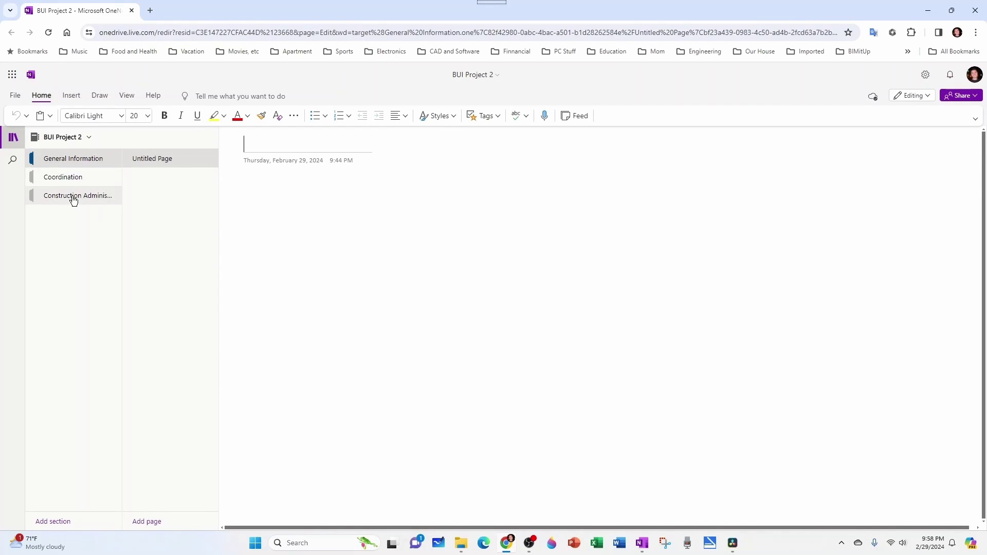
left_click(62, 176)
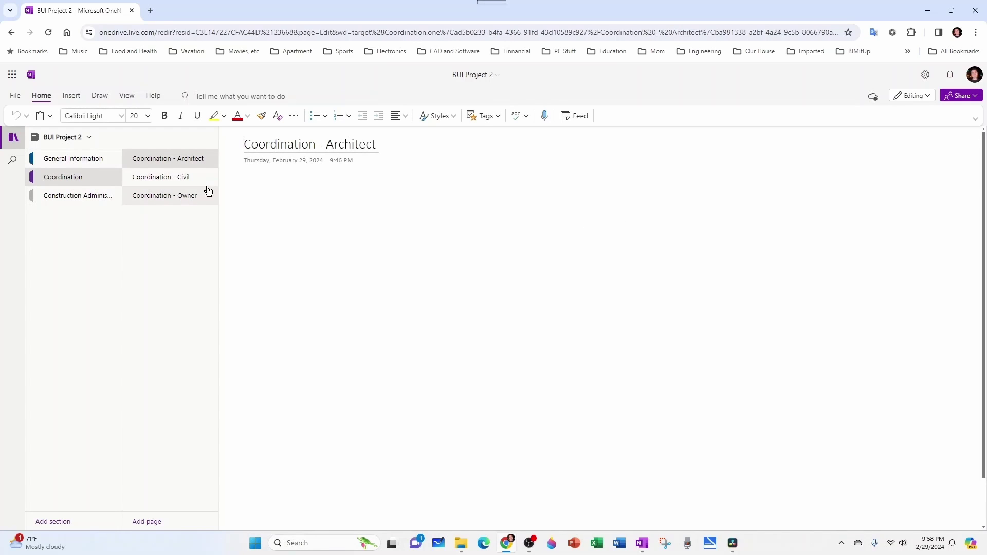
- Close the browser copy and check BUI Project 2's properties, showing its OneDrive Documentos location
left_click(984, 15)
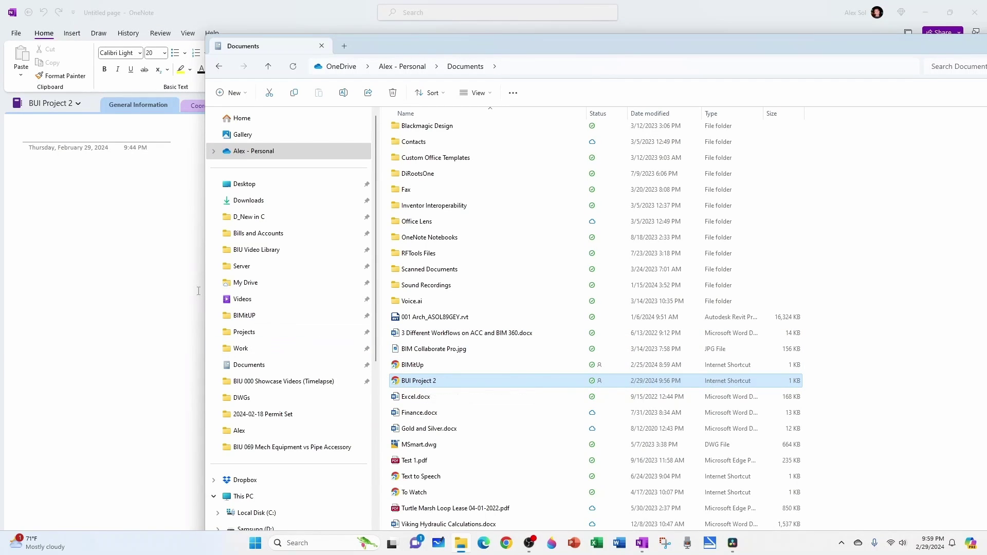
left_click(100, 154)
left_click(46, 102)
right_click(64, 153)
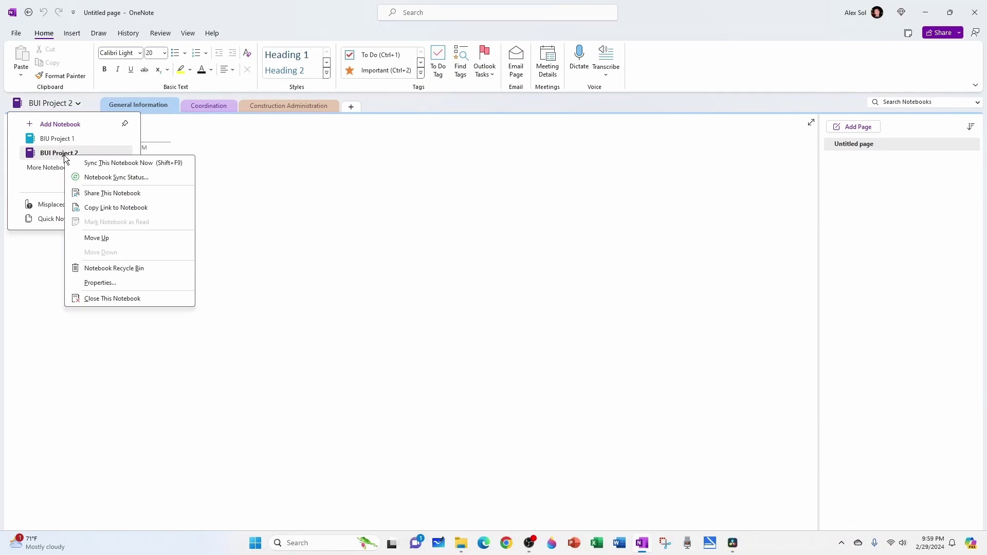
left_click(109, 288)
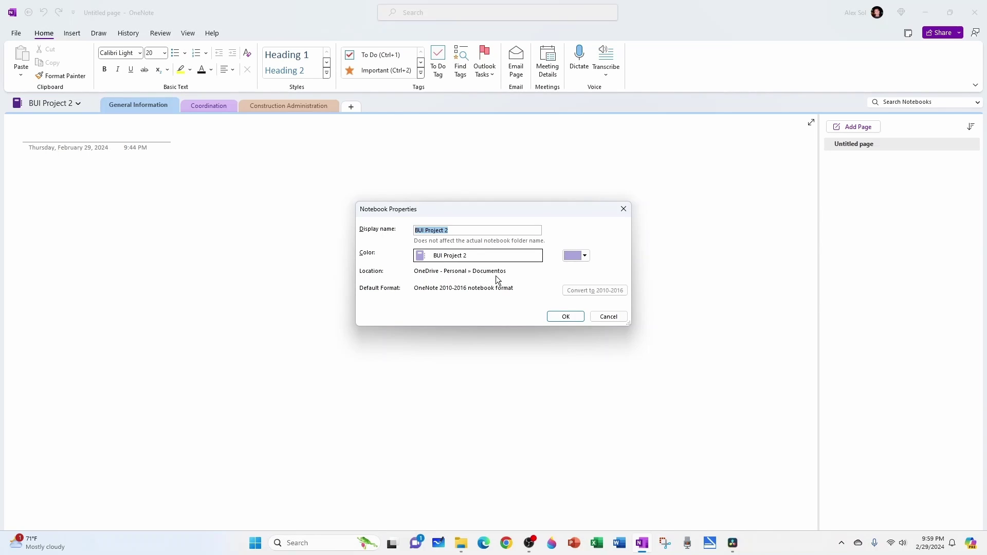
key("Return")
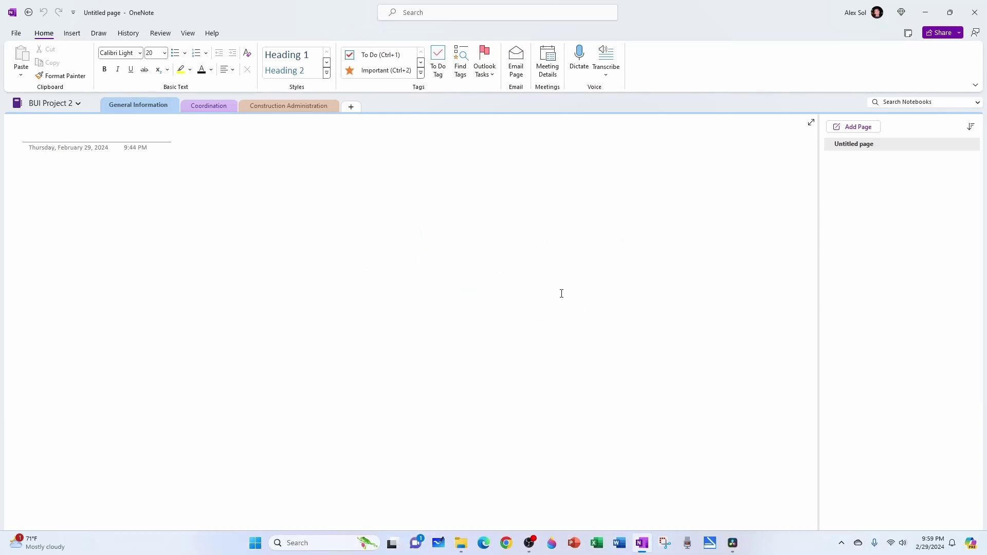
- Reveal the Documents folder's full path to confirm it is OneDrive Documentos
left_click(461, 542)
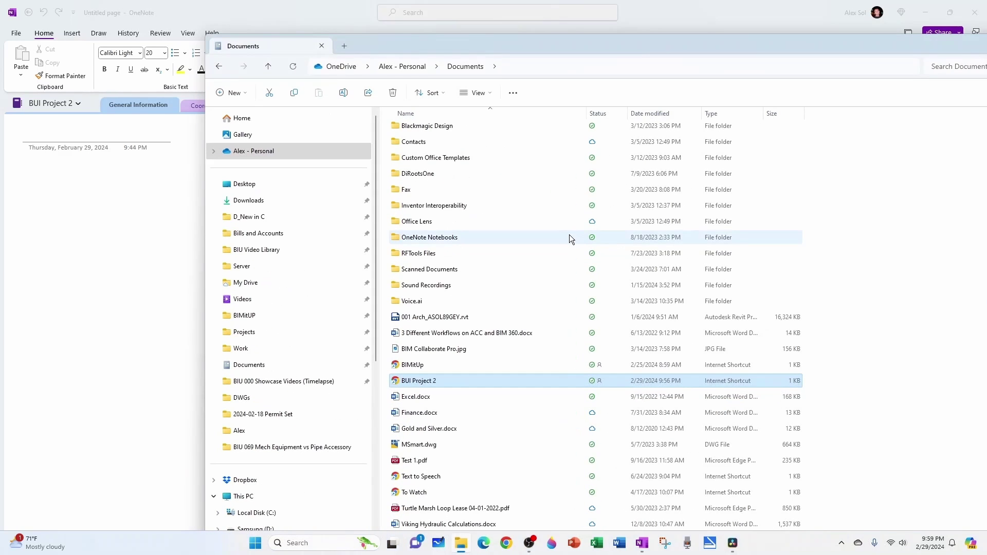
left_click(839, 264)
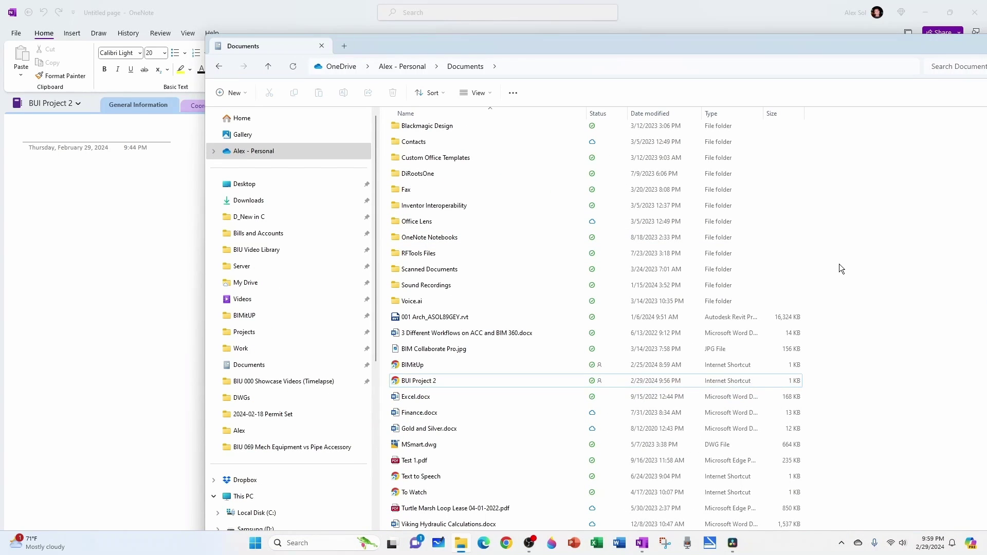
left_click(523, 66)
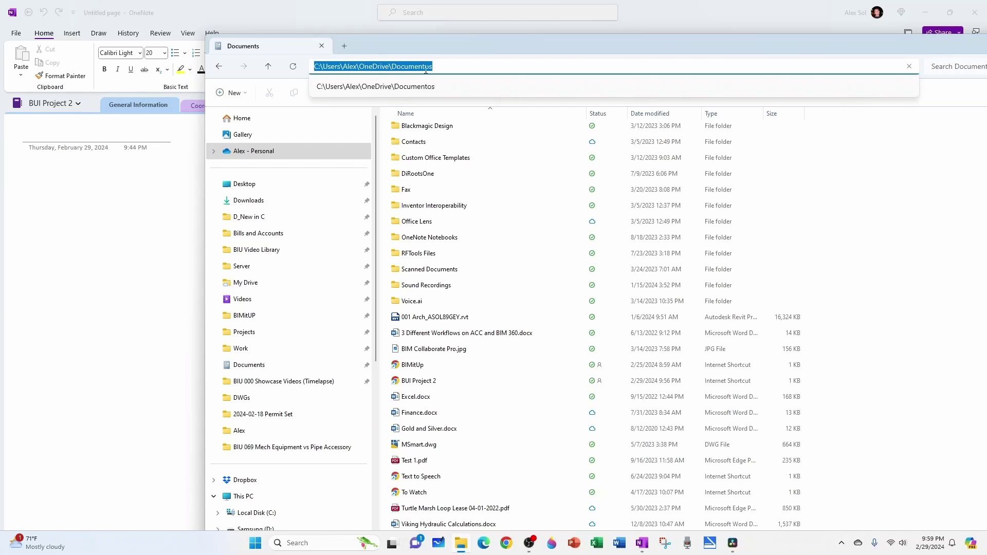
left_click(893, 251)
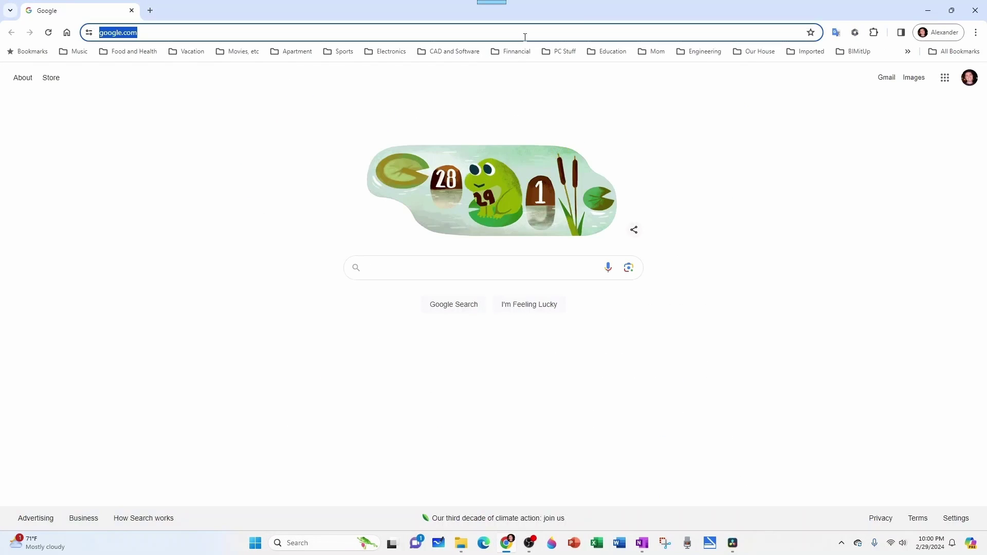
- Go to the OneDrive website and locate BUI Project 2 in the Documentos folder
type("on")
key("Return")
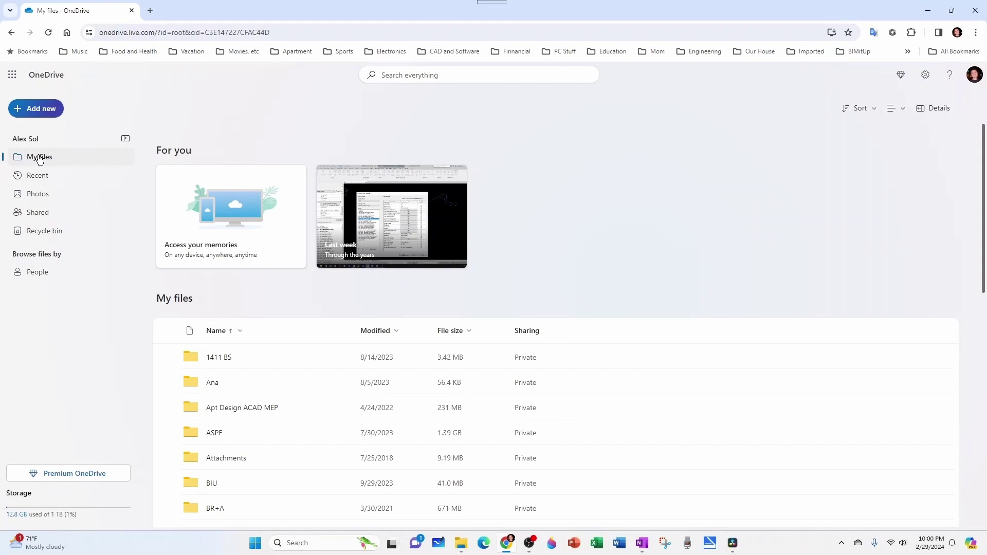
scroll(311, 329, "down", 3)
scroll(316, 366, "down", 1)
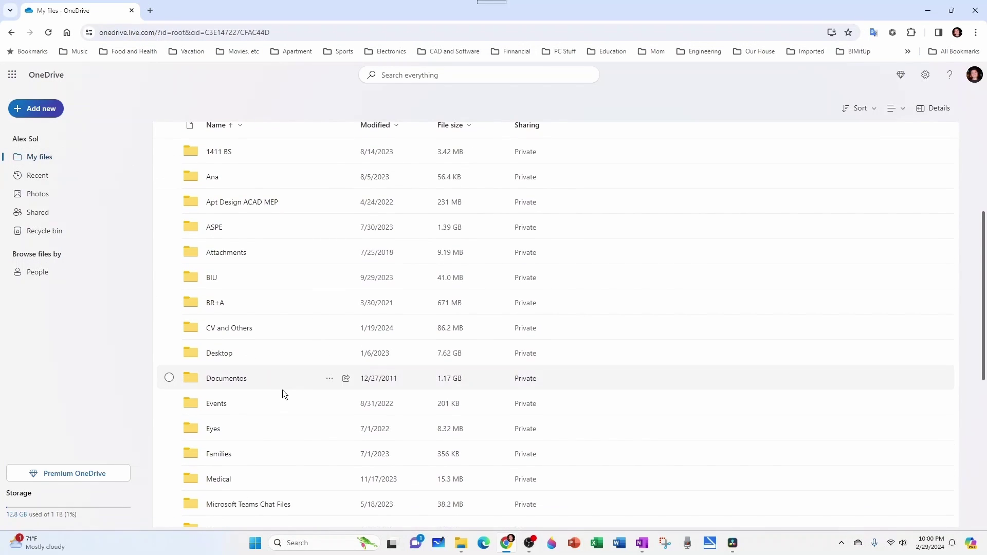
left_click(229, 383)
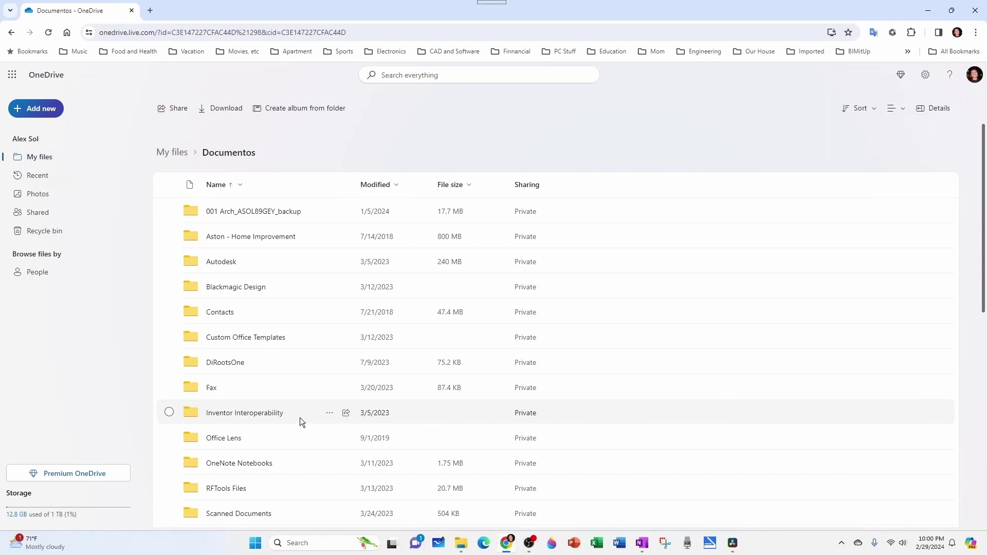
scroll(300, 416, "down", 8)
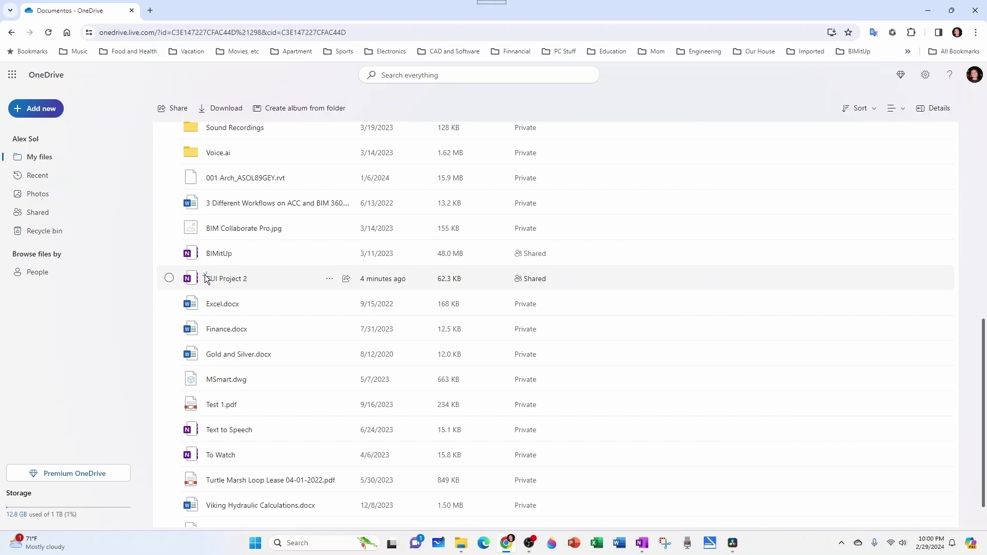
mouse_move(205, 278)
- Minimize the browser and move File Explorer's Documents window aside
left_click(930, 11)
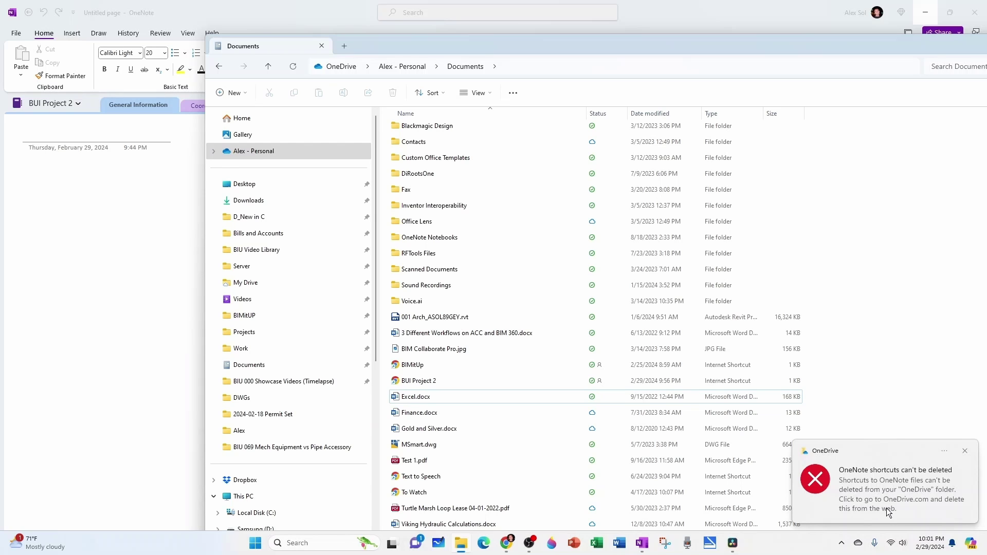
left_click_drag(945, 51, 749, 99)
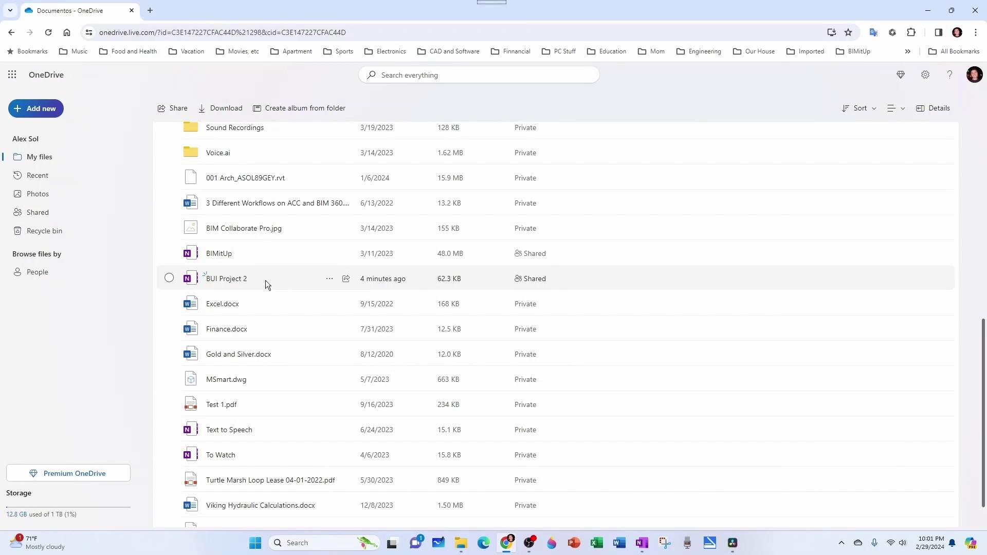
- Delete BUI Project 2 from OneDrive's Documentos folder, then close the browser
left_click(330, 280)
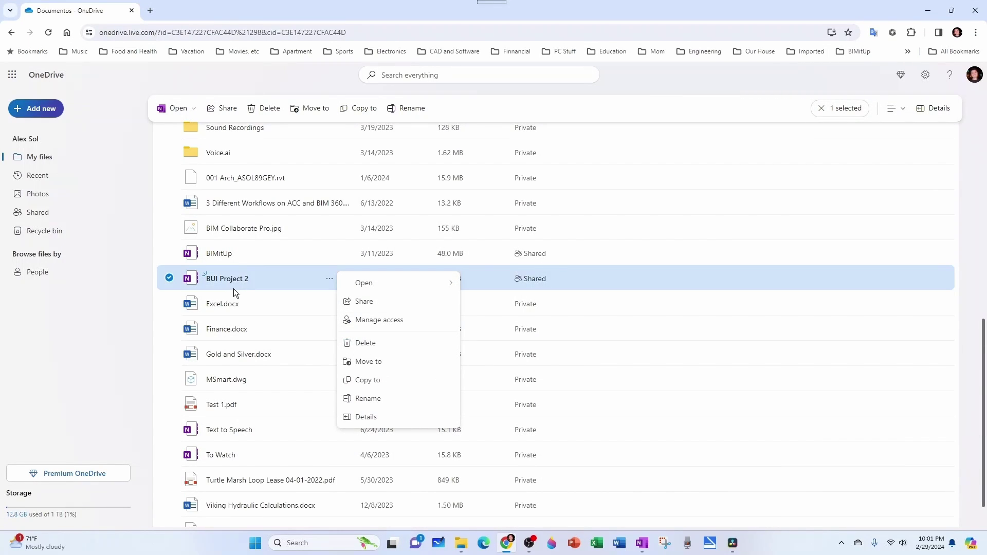
left_click(364, 343)
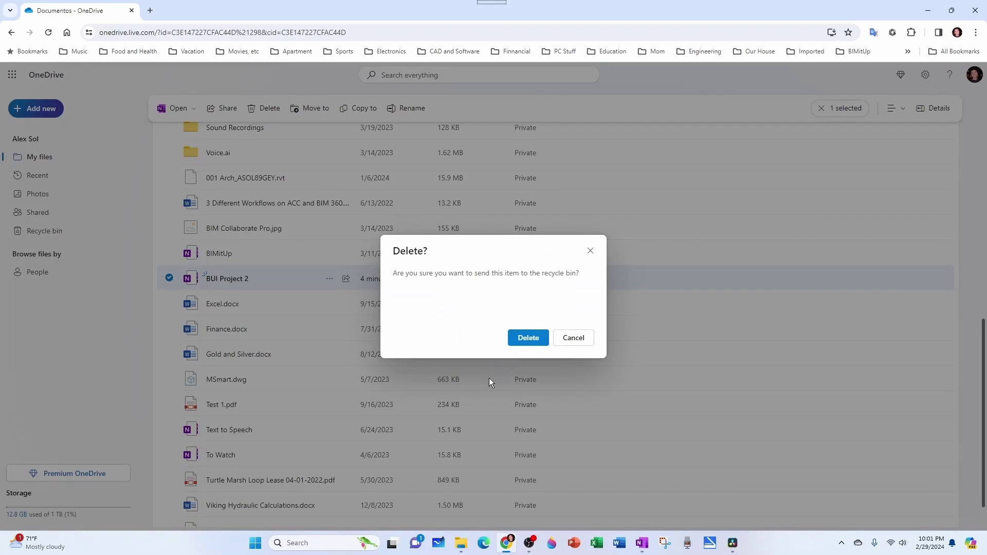
left_click(524, 342)
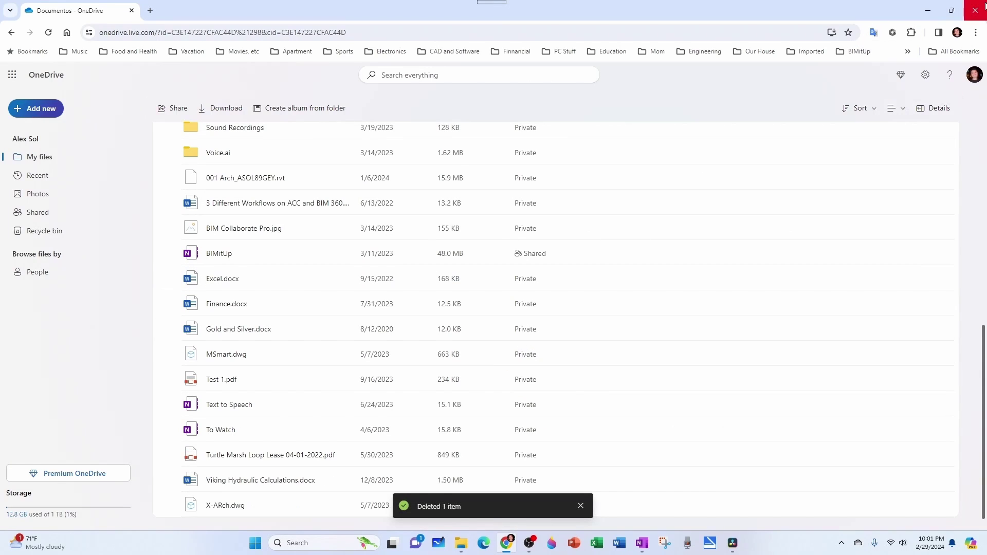
left_click(985, 5)
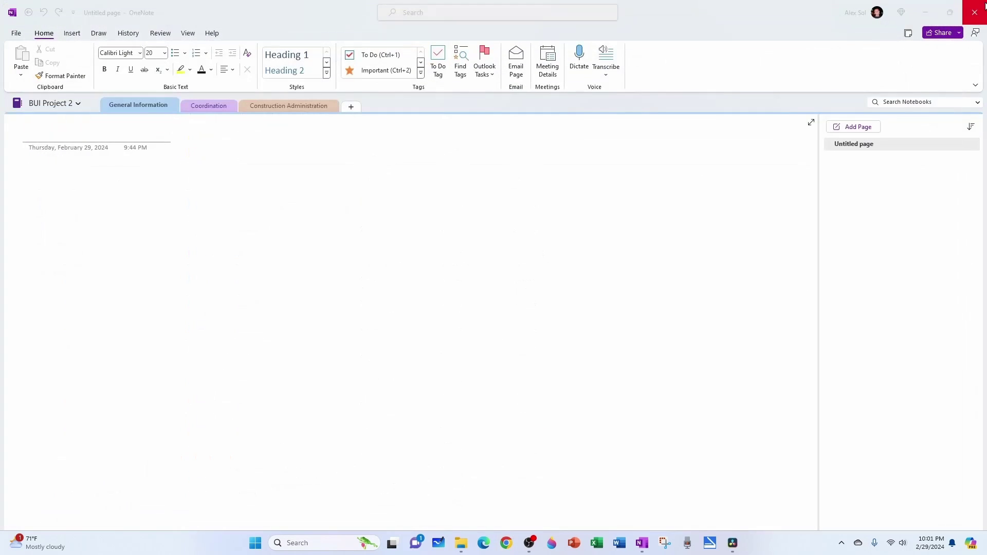
- Close the BUI Project 2 notebook from its right-click menu
right_click(58, 105)
left_click(88, 249)
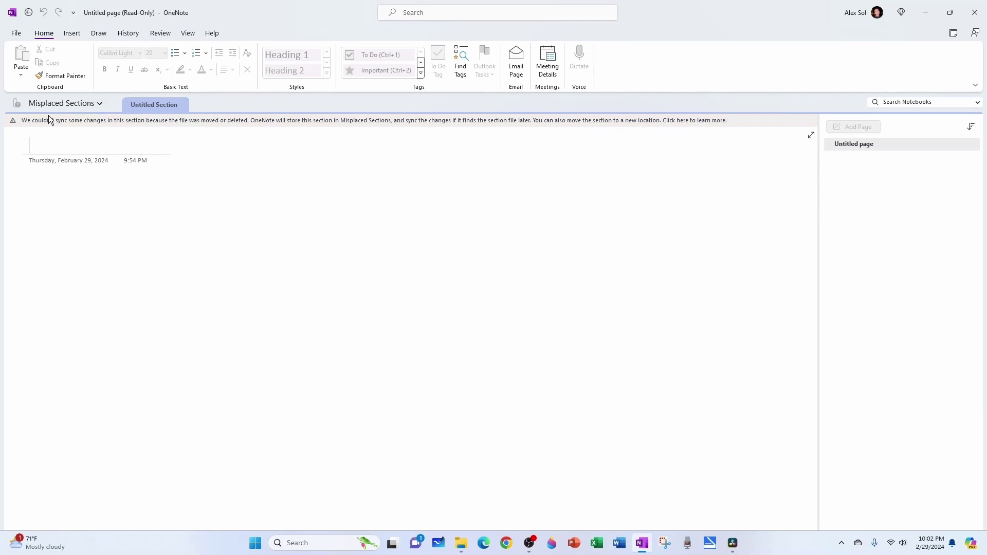